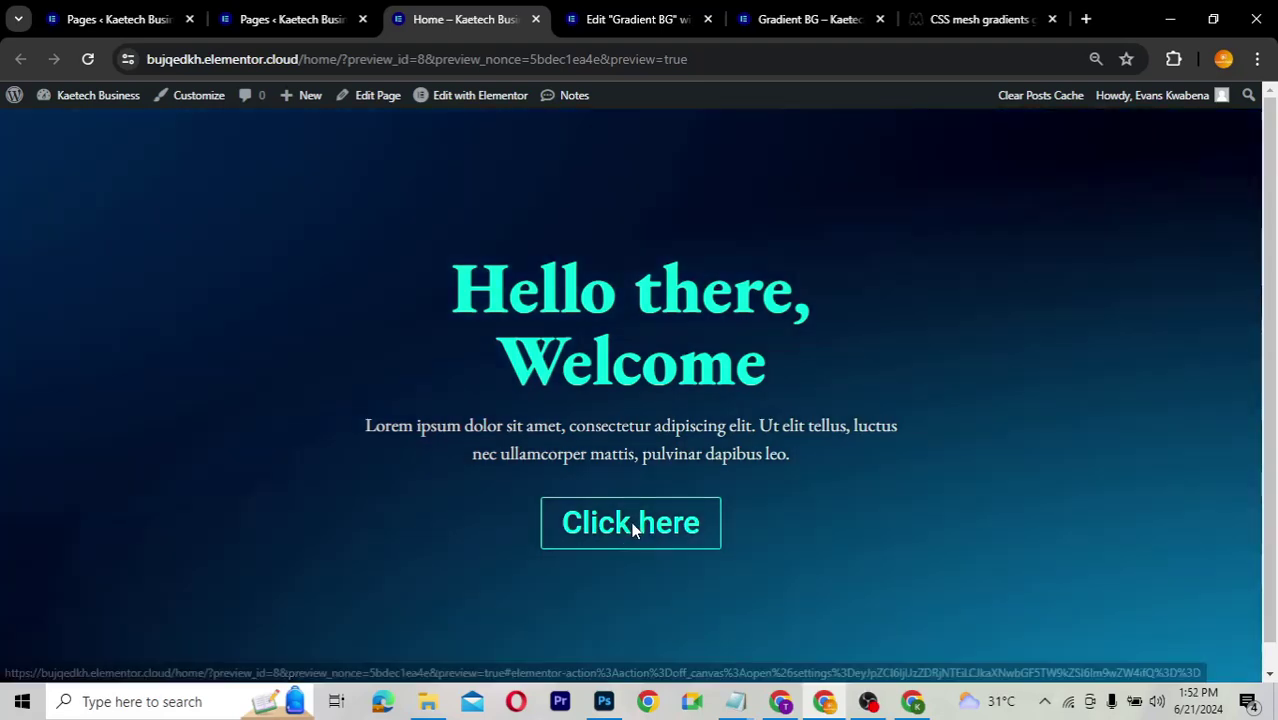
- Preview the 'Click here' off-canvas panel opening and closing twice, then switch to the Gradient BG page
click(633, 527)
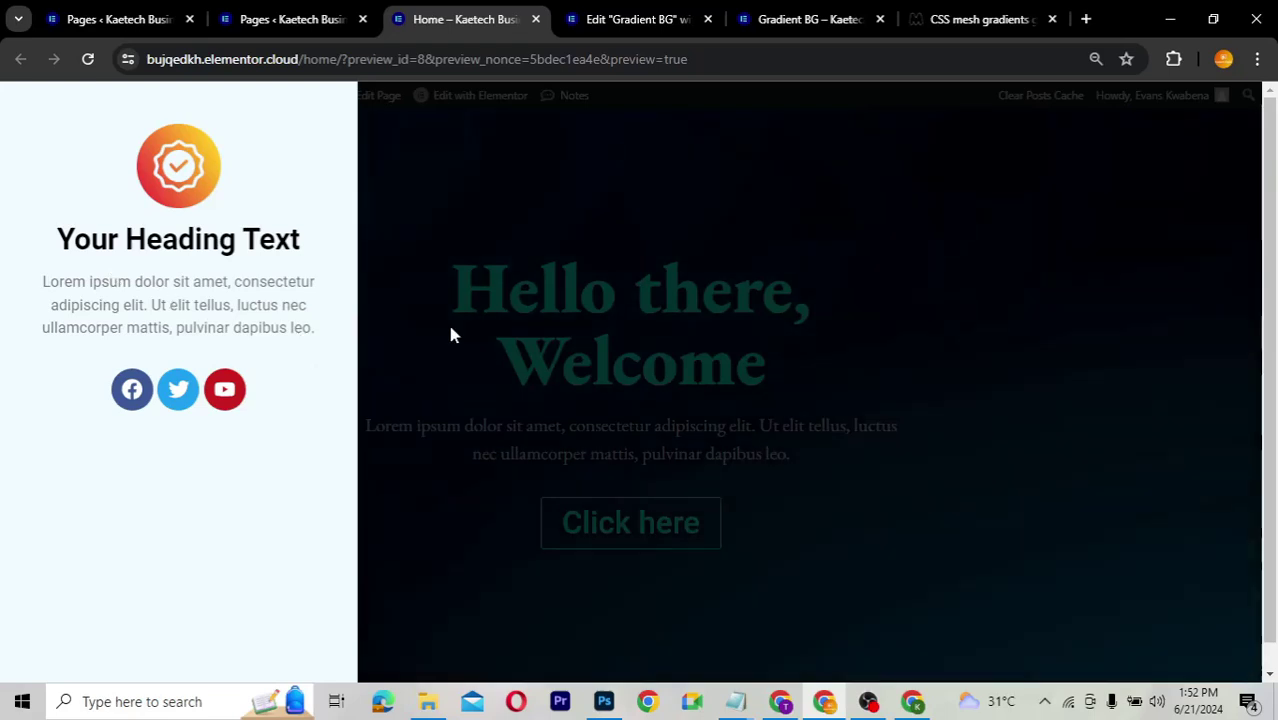
click(495, 425)
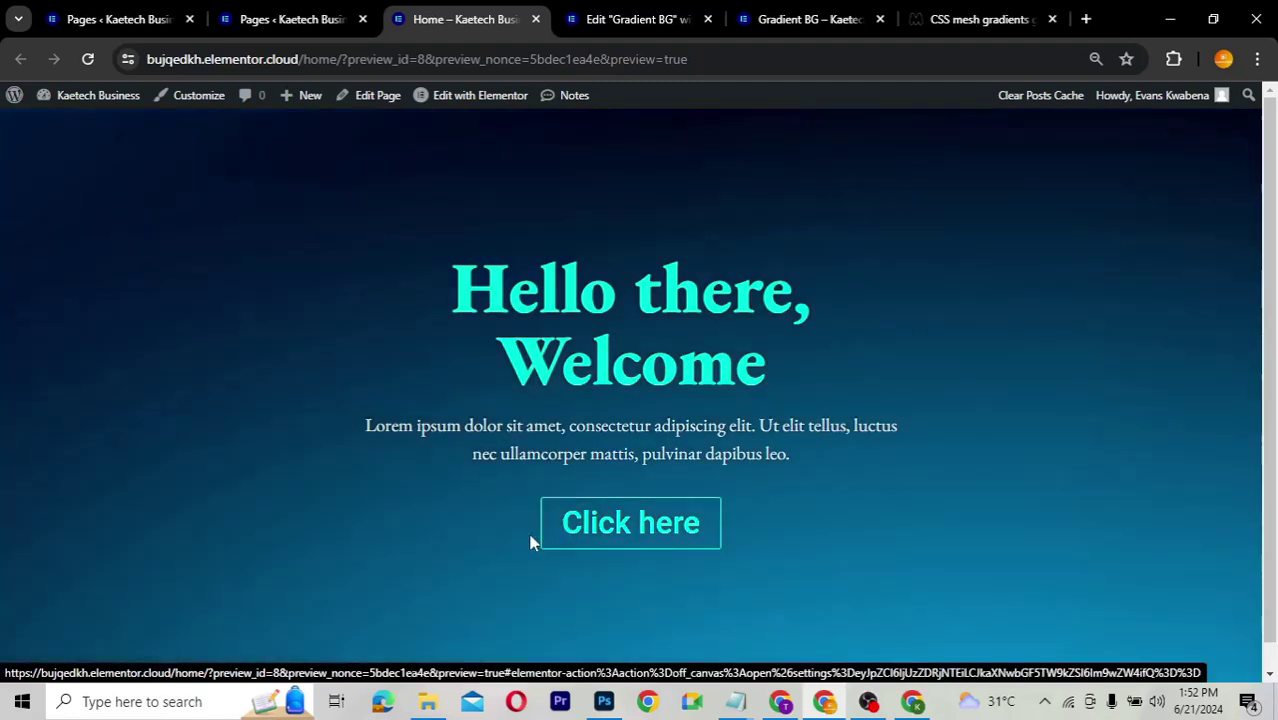
click(630, 523)
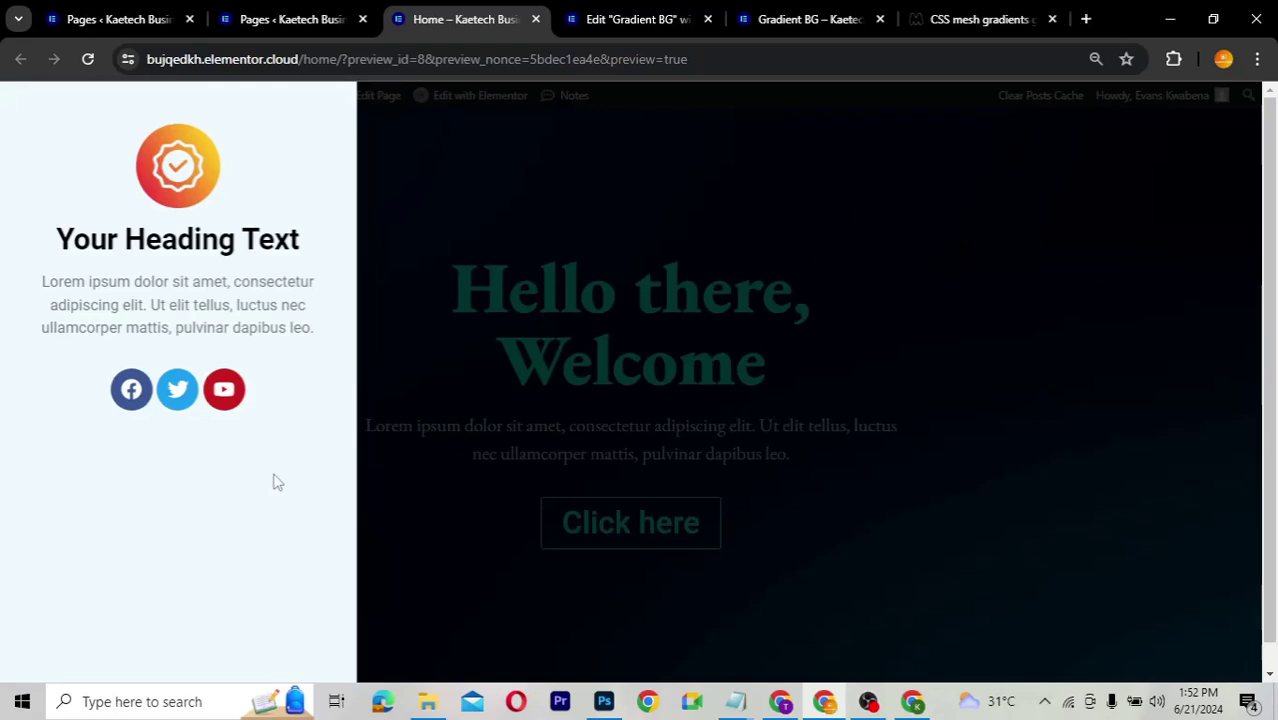
key(Escape)
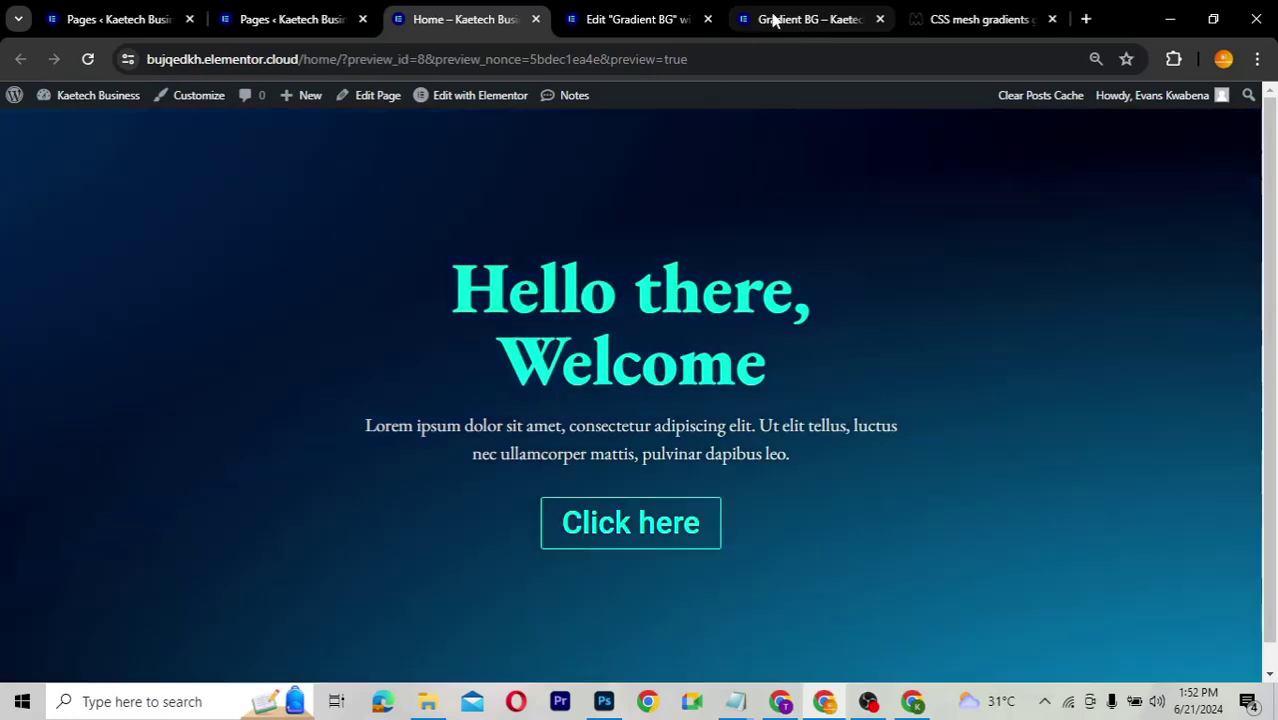
click(776, 20)
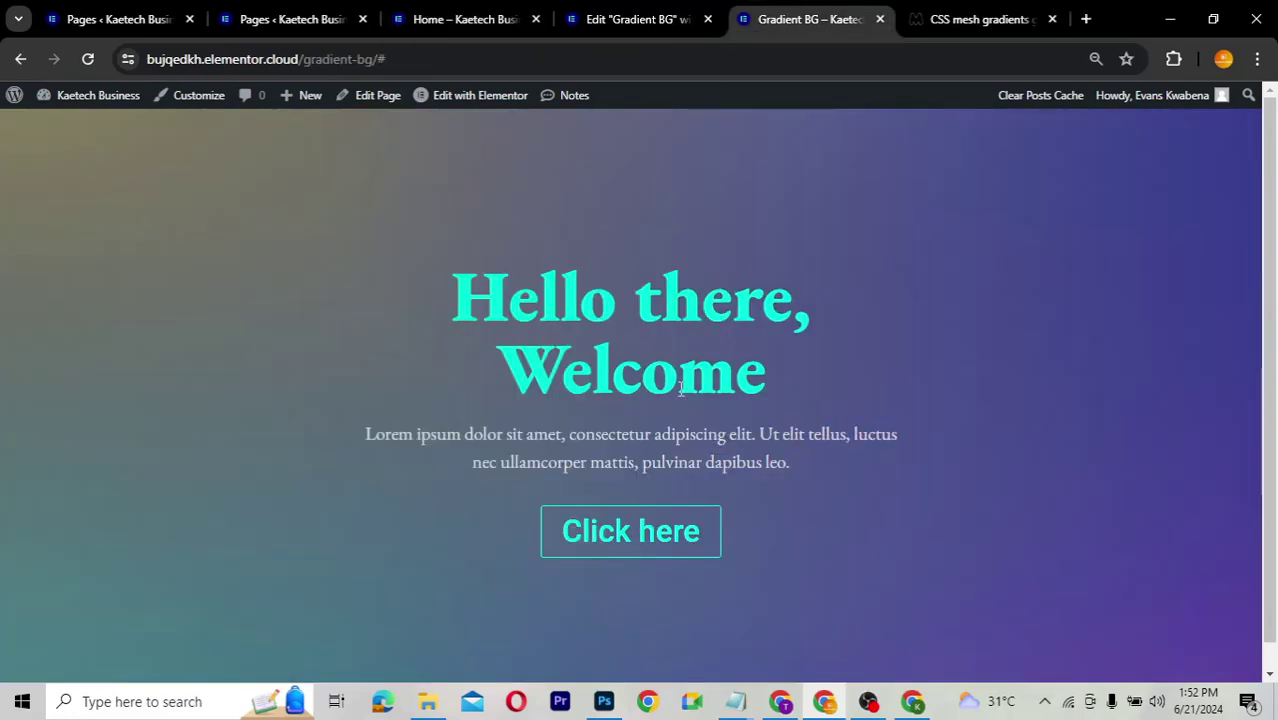
- Reload the Gradient BG page and open it in the Elementor editor
click(87, 60)
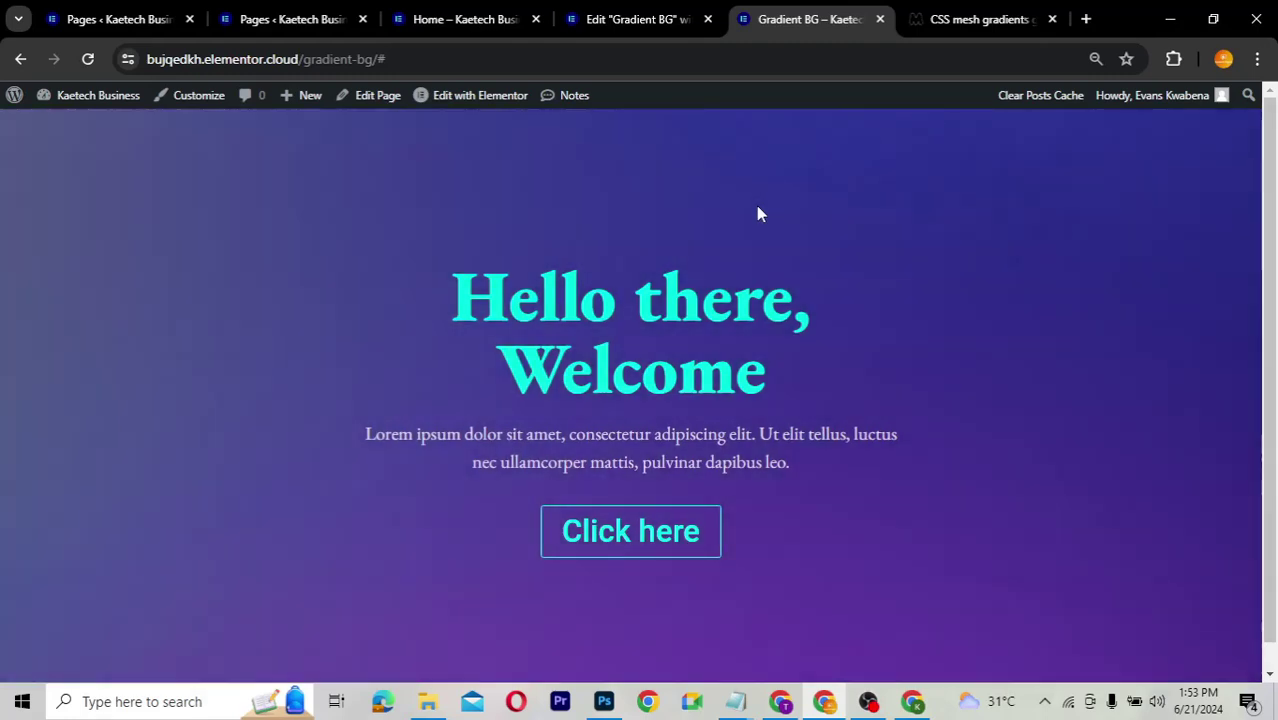
click(627, 23)
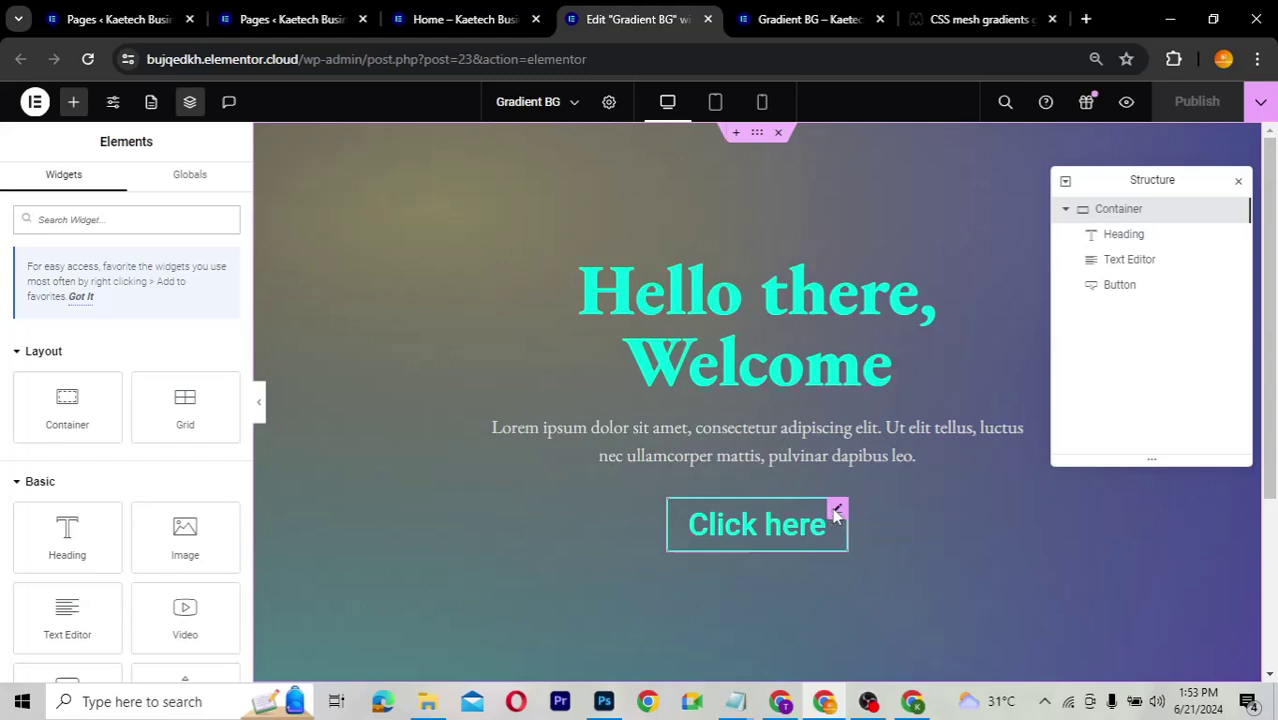
- Find the Off-Canvas widget among the Pro widgets and drag it below the page container
click(837, 513)
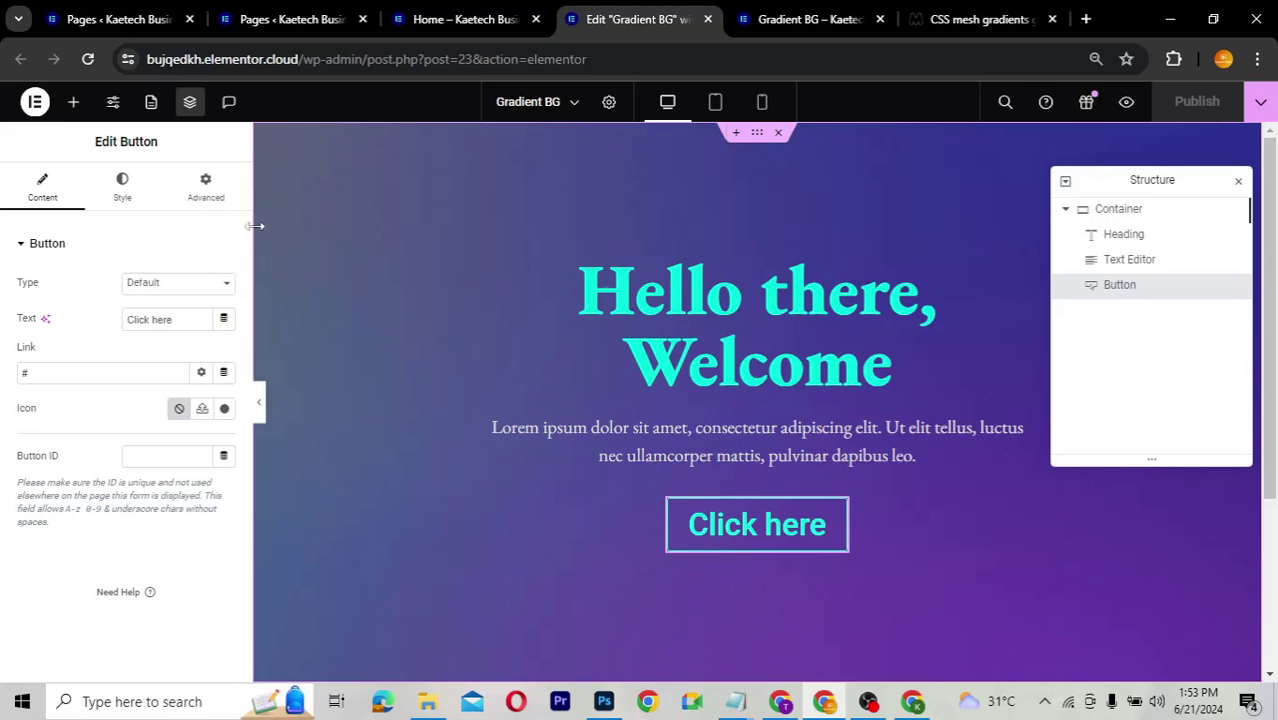
click(72, 103)
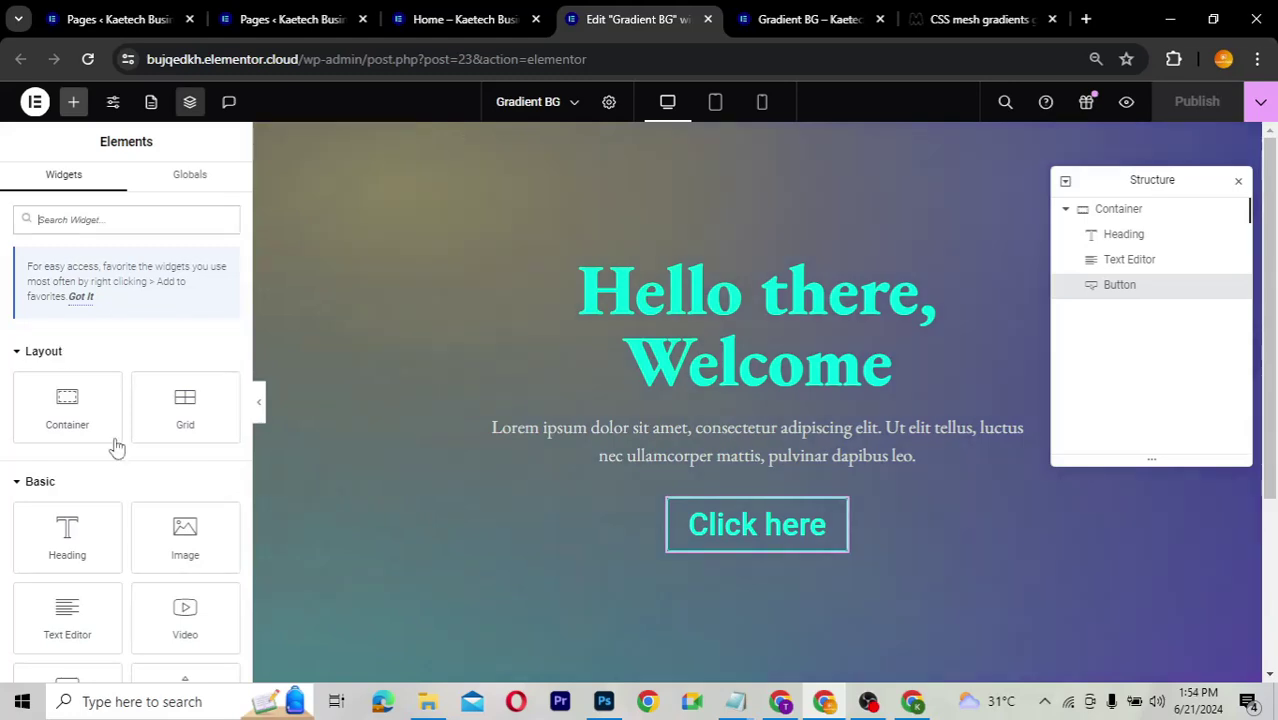
scroll(114, 437, down, 5)
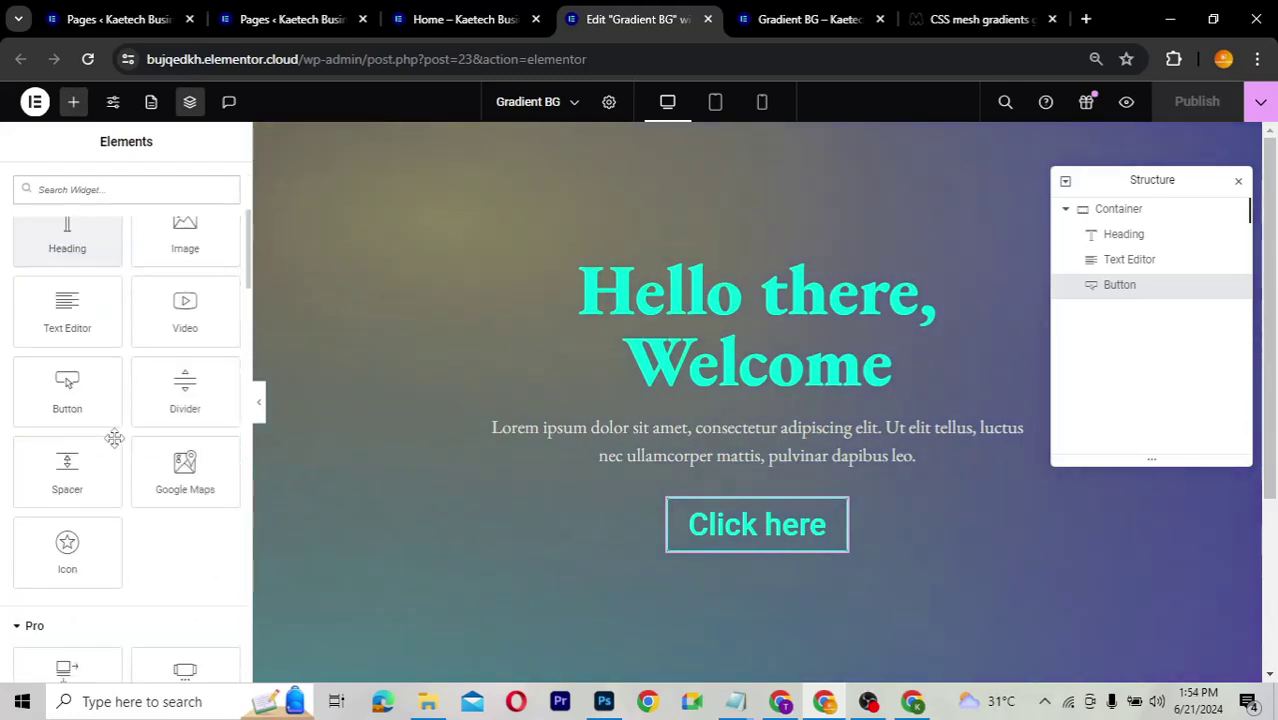
scroll(114, 437, down, 3)
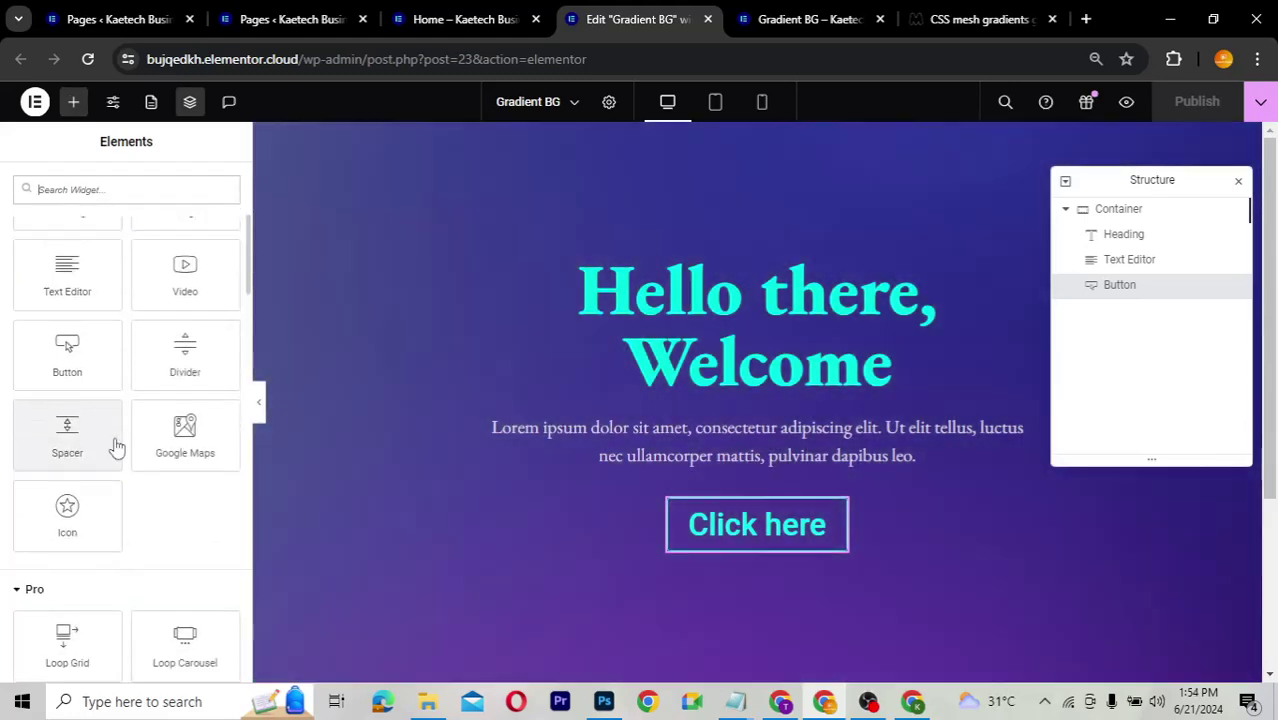
scroll(108, 440, down, 2)
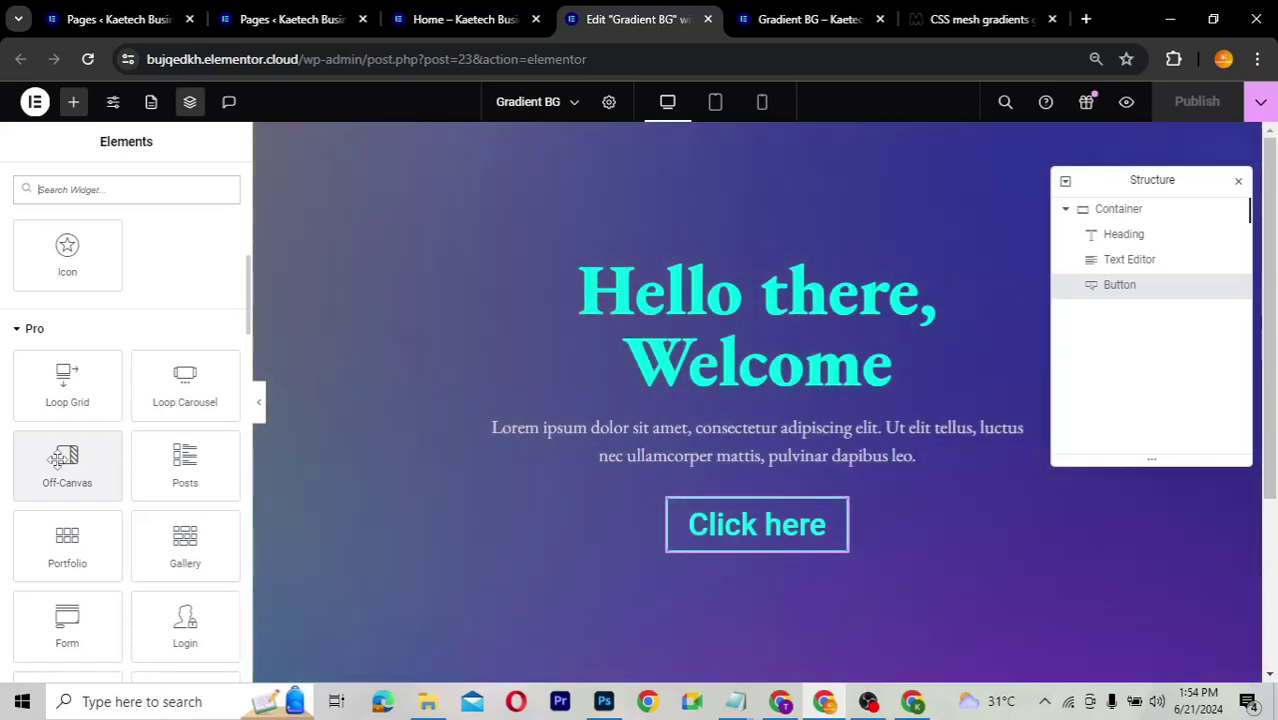
drag(58, 458, 767, 548)
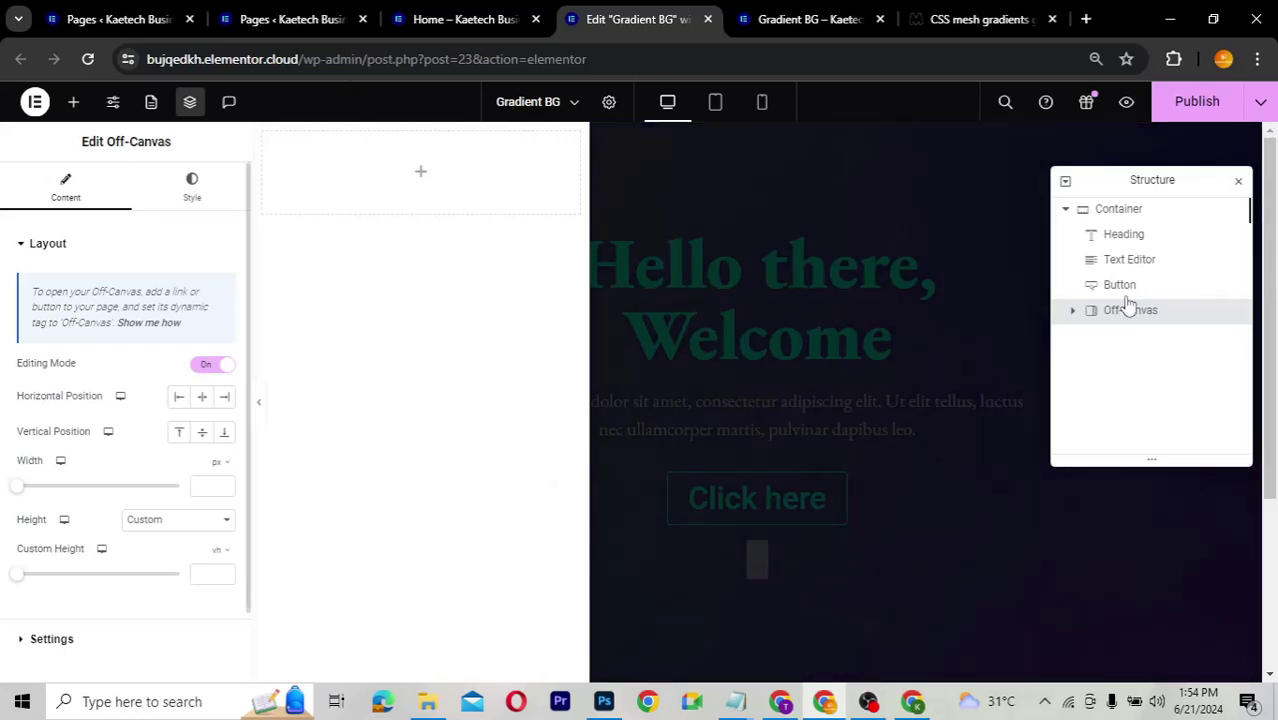
- Expand the Off-Canvas item in Structure to view its inner Container, then collapse it
click(1073, 313)
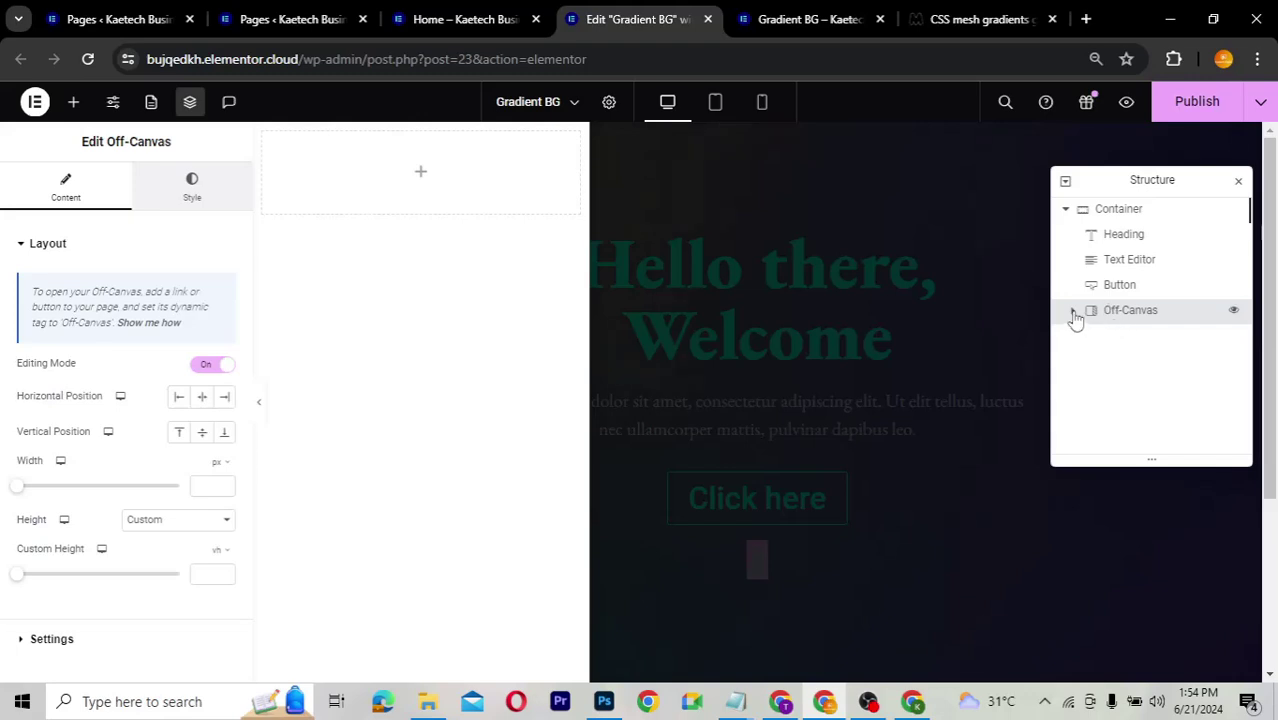
click(1074, 314)
drag(1135, 337, 1078, 318)
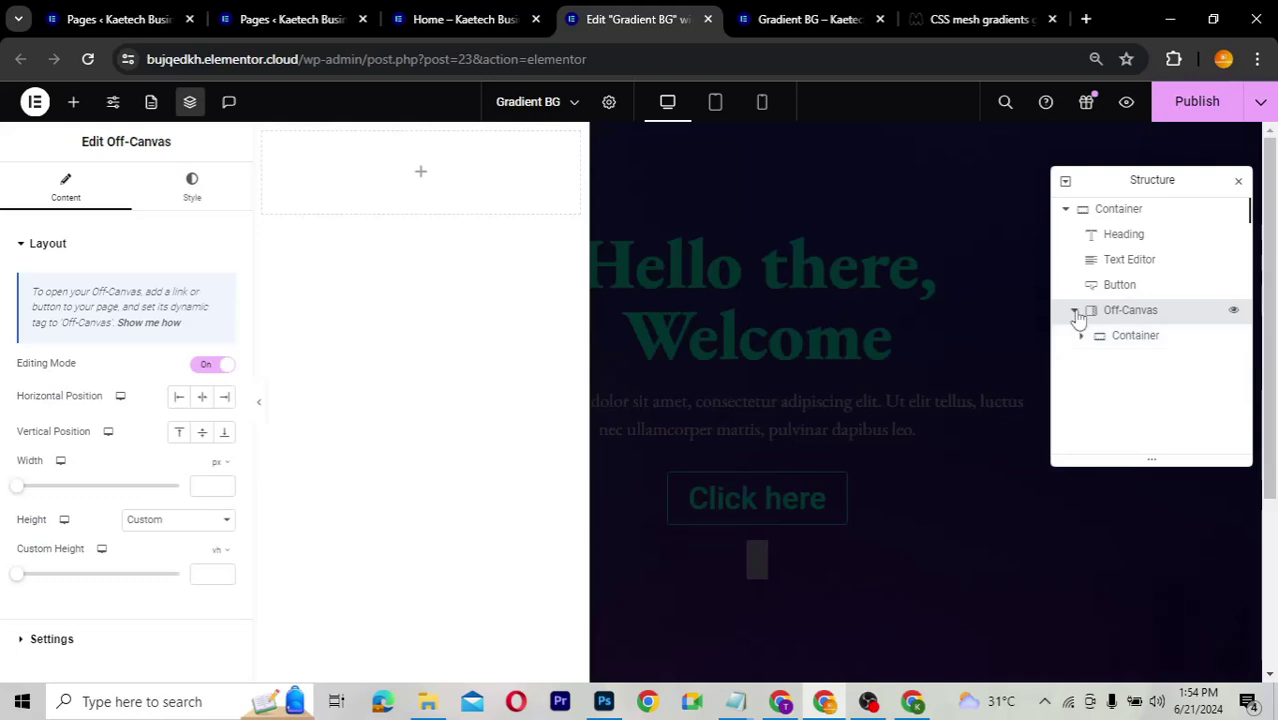
click(1075, 314)
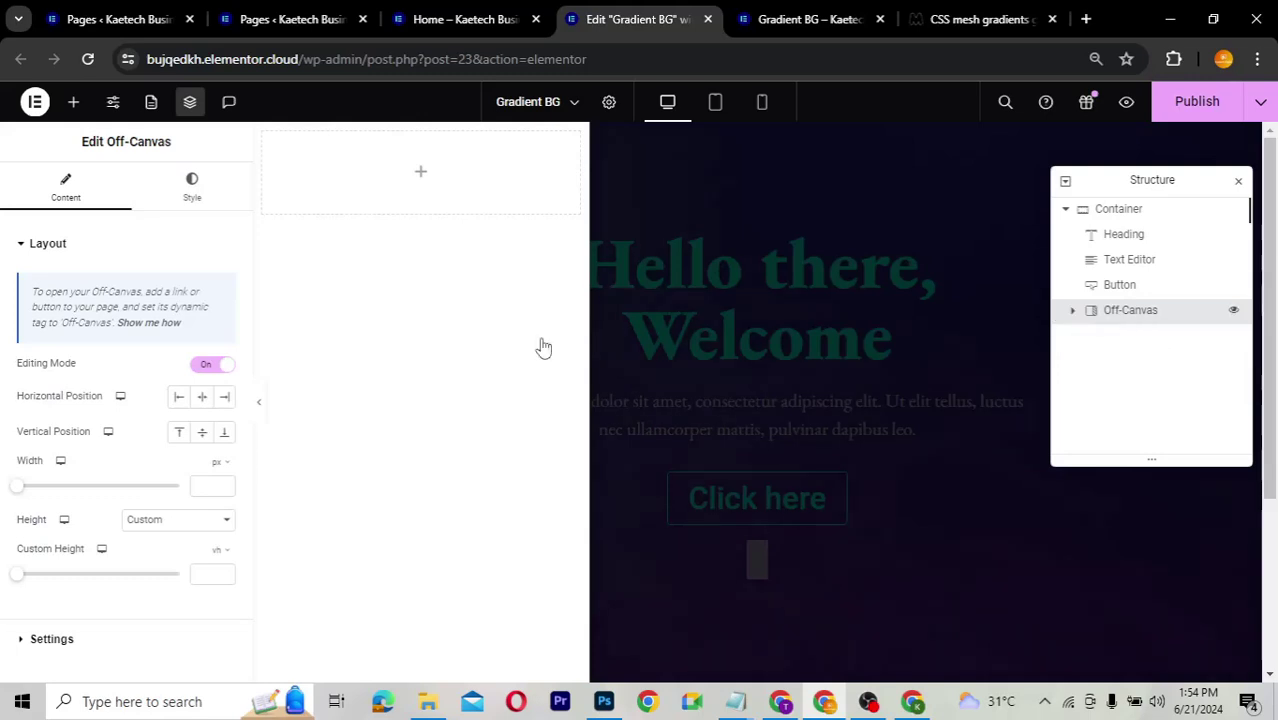
- Try End, Start and Center horizontal positions for the off-canvas panel, settling on Start (left)
click(223, 399)
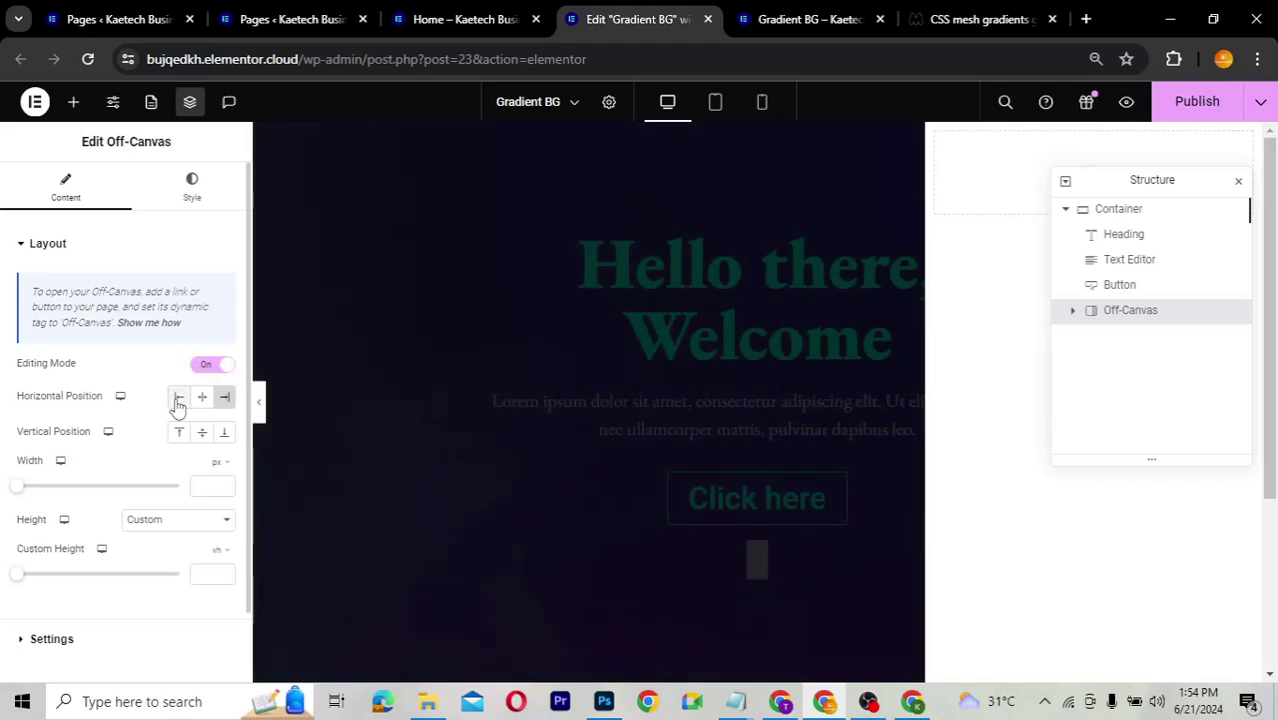
click(178, 400)
click(203, 400)
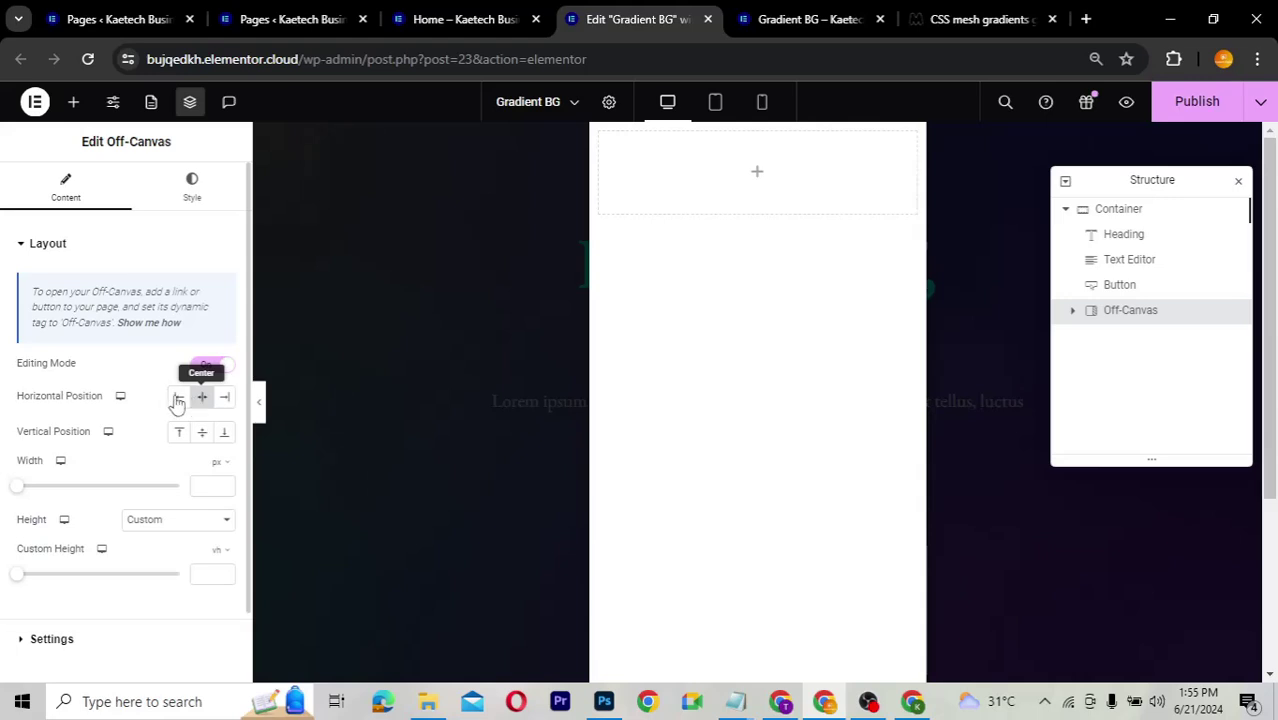
click(177, 399)
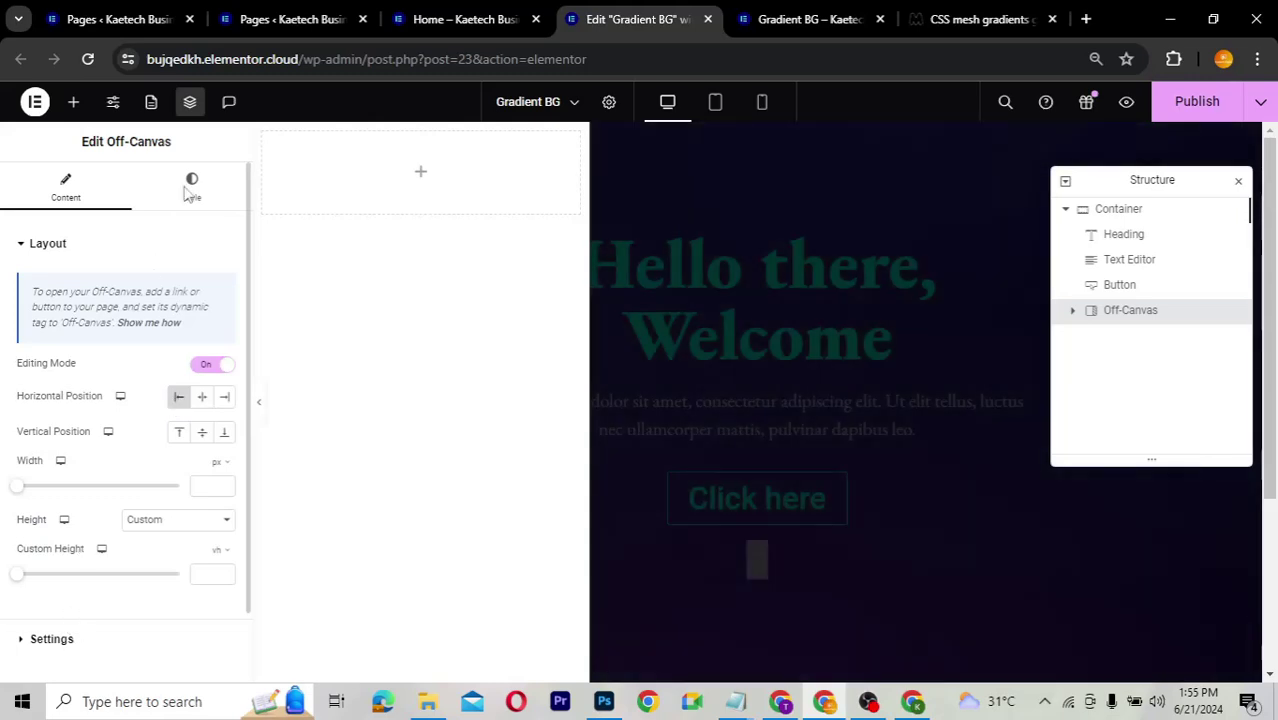
- Expand the Off-Canvas Settings section, then switch to the widget's Style tab
scroll(180, 204, down, 1)
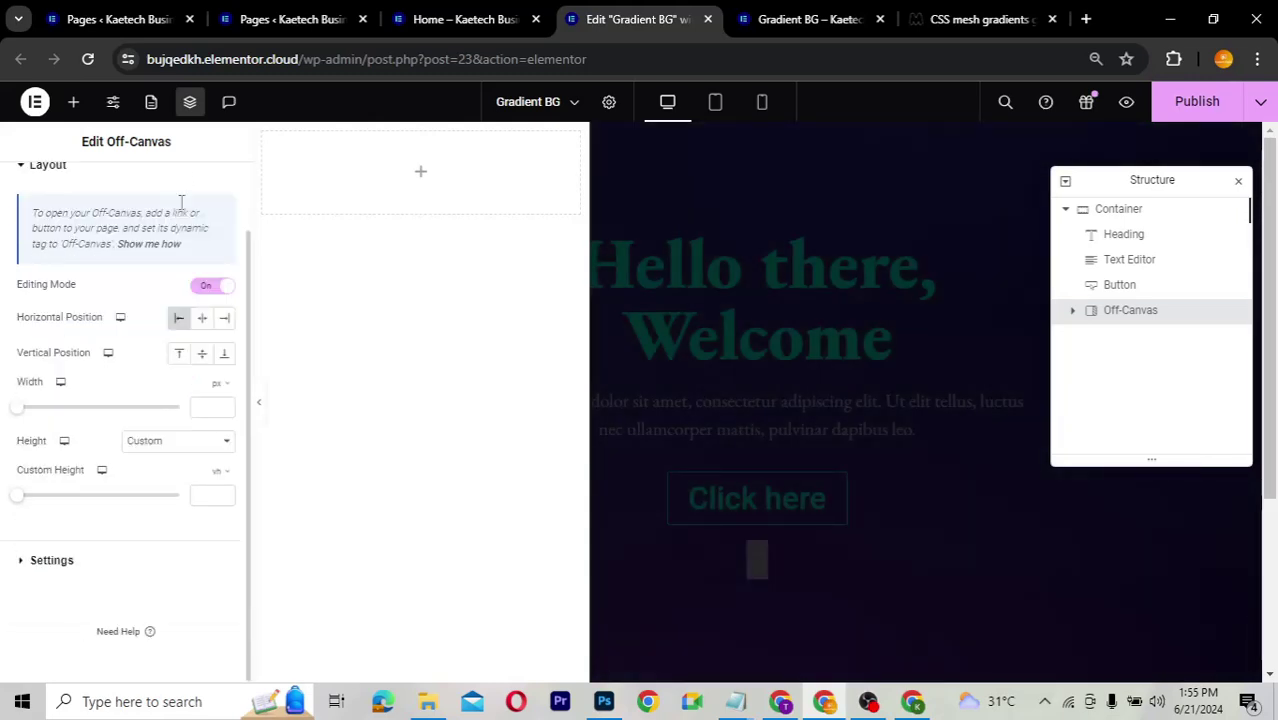
click(44, 562)
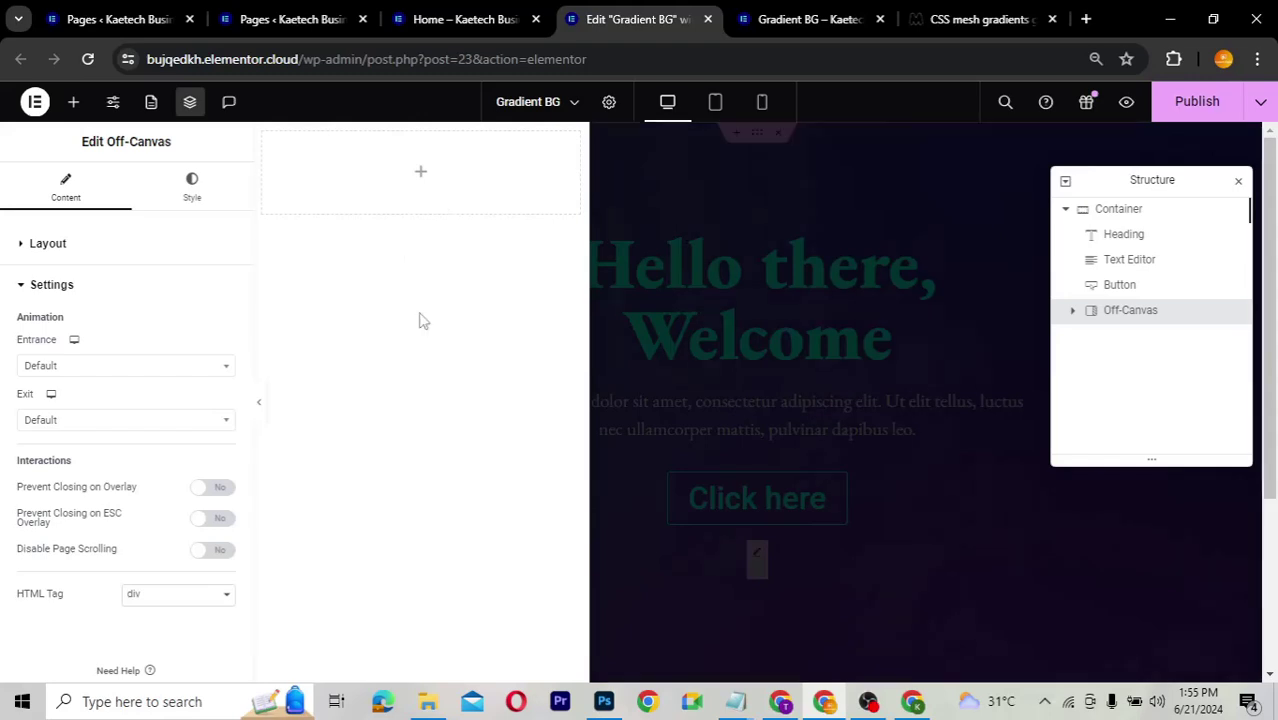
click(192, 190)
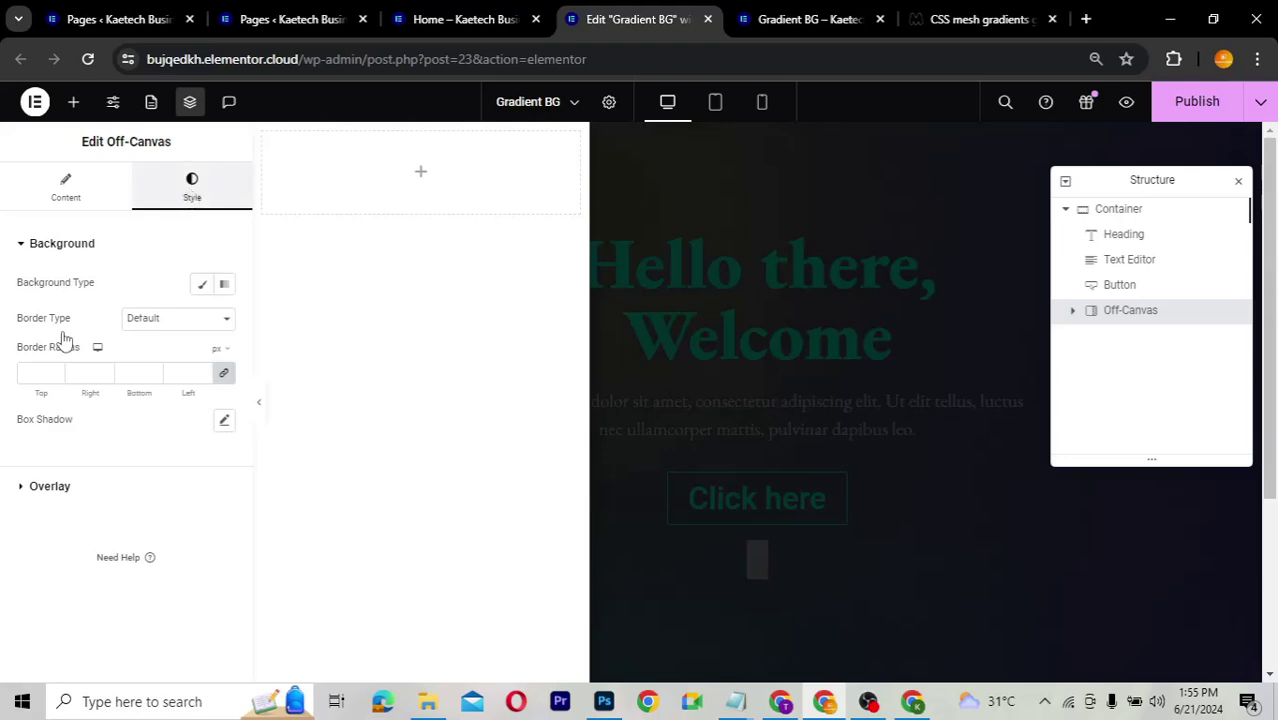
- Give the off-canvas panel a classic background in the Primary colour, with reduced opacity
click(203, 286)
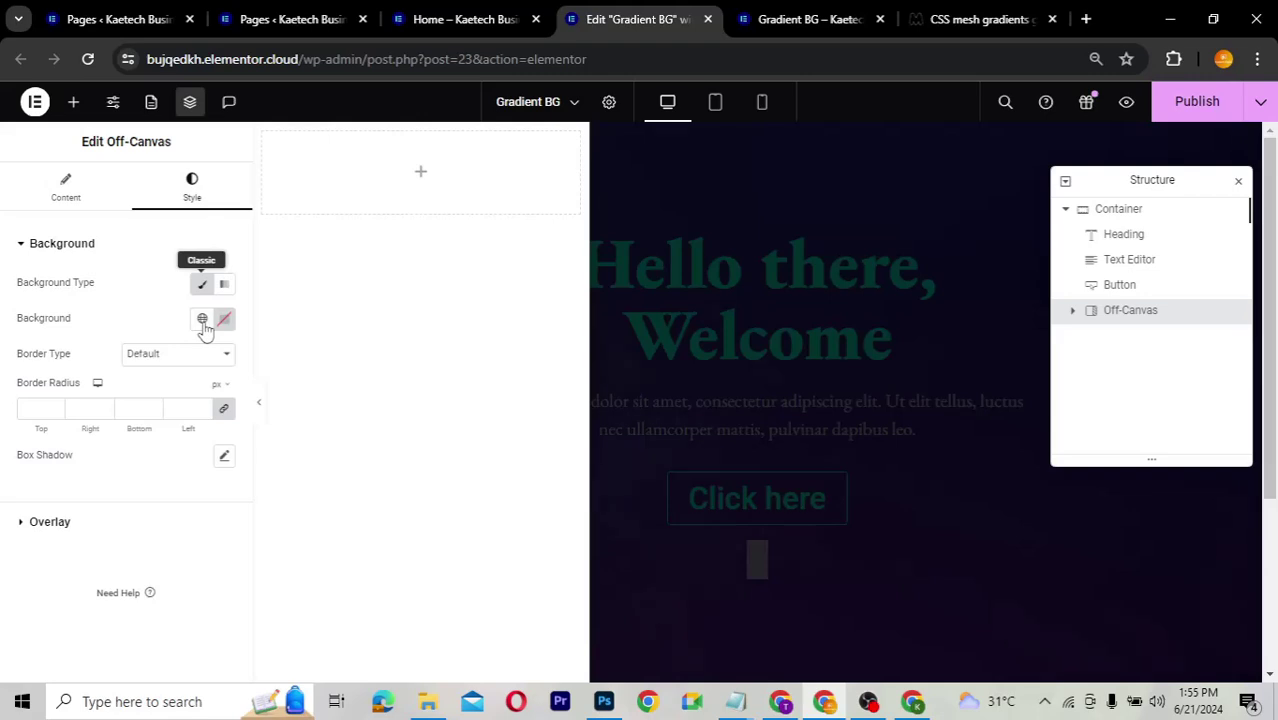
click(202, 320)
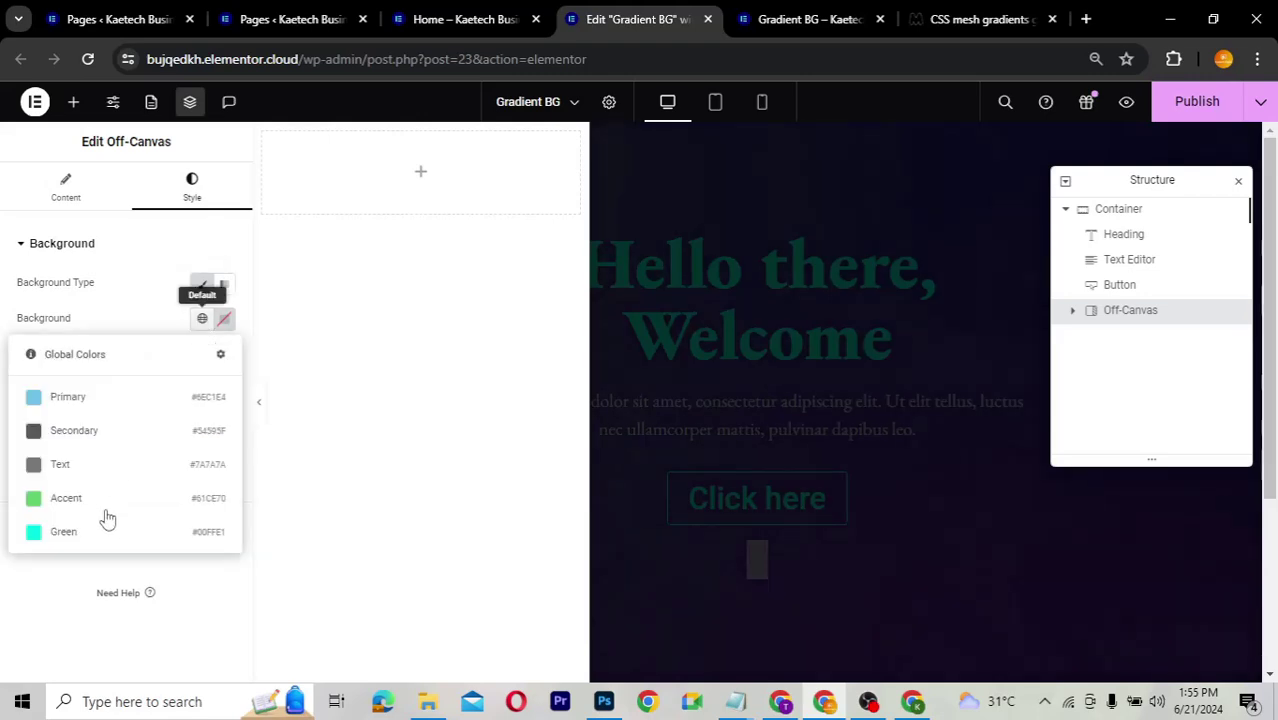
click(78, 400)
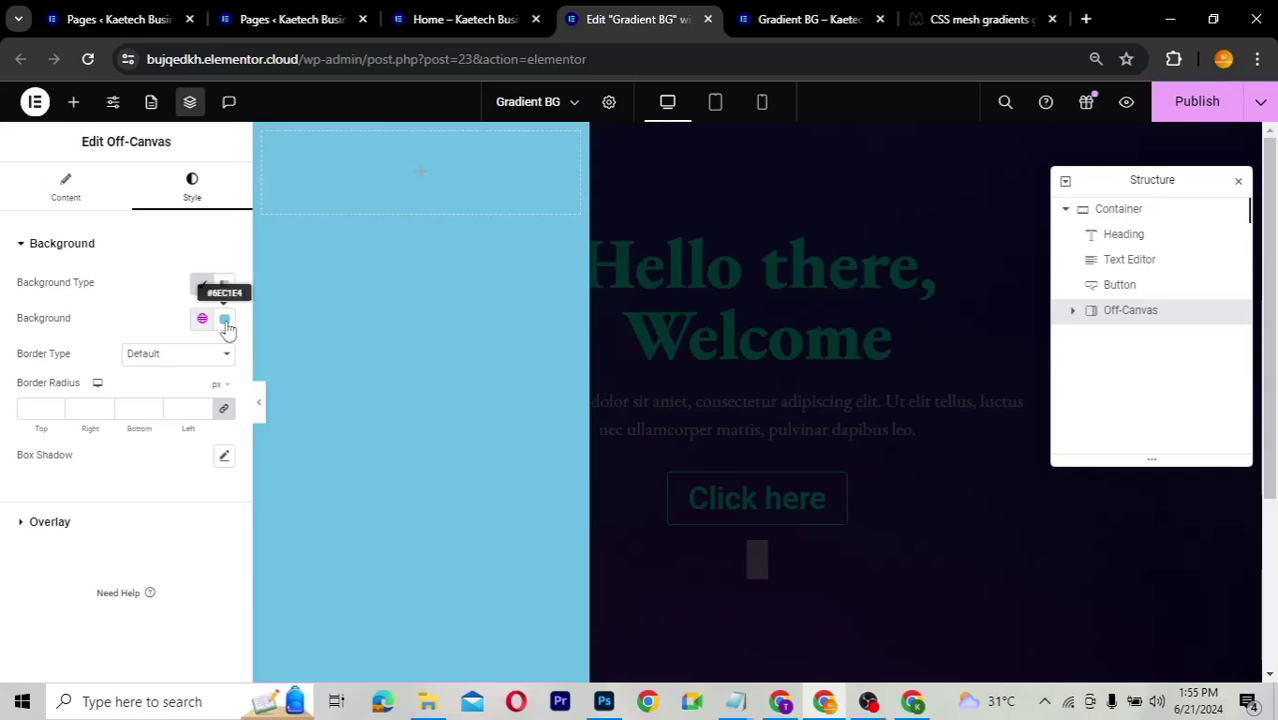
click(225, 320)
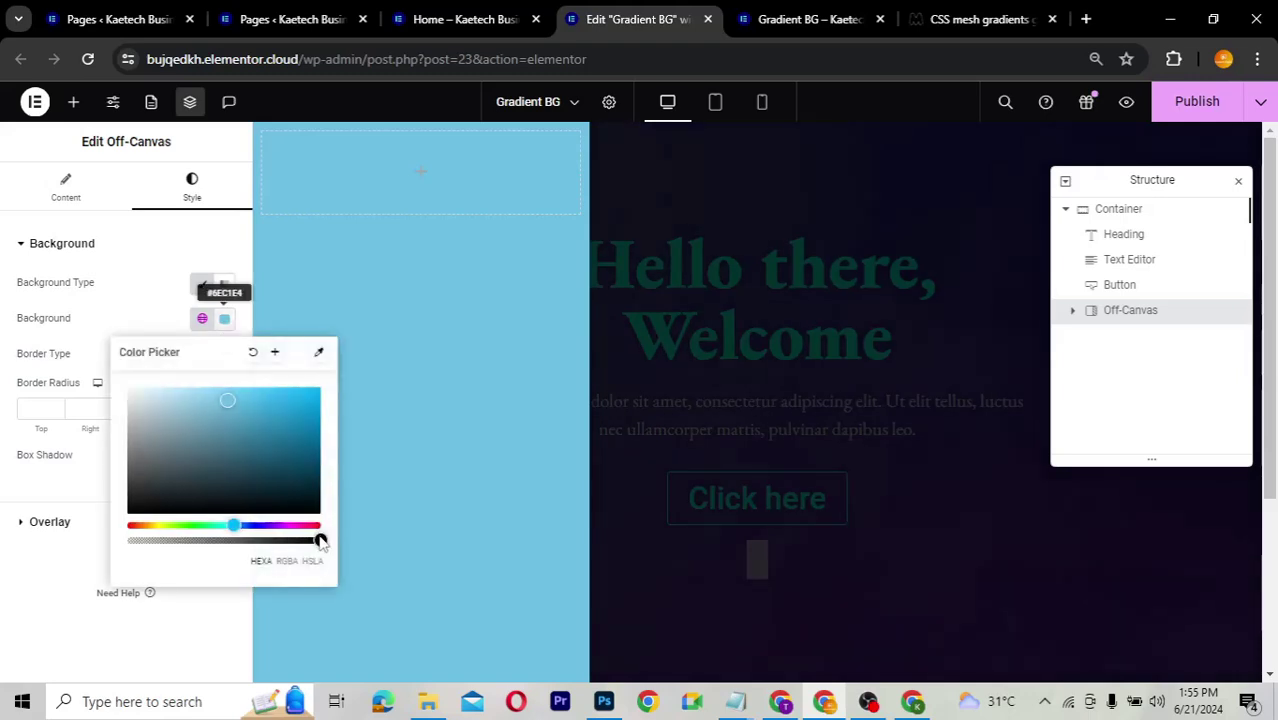
click(181, 546)
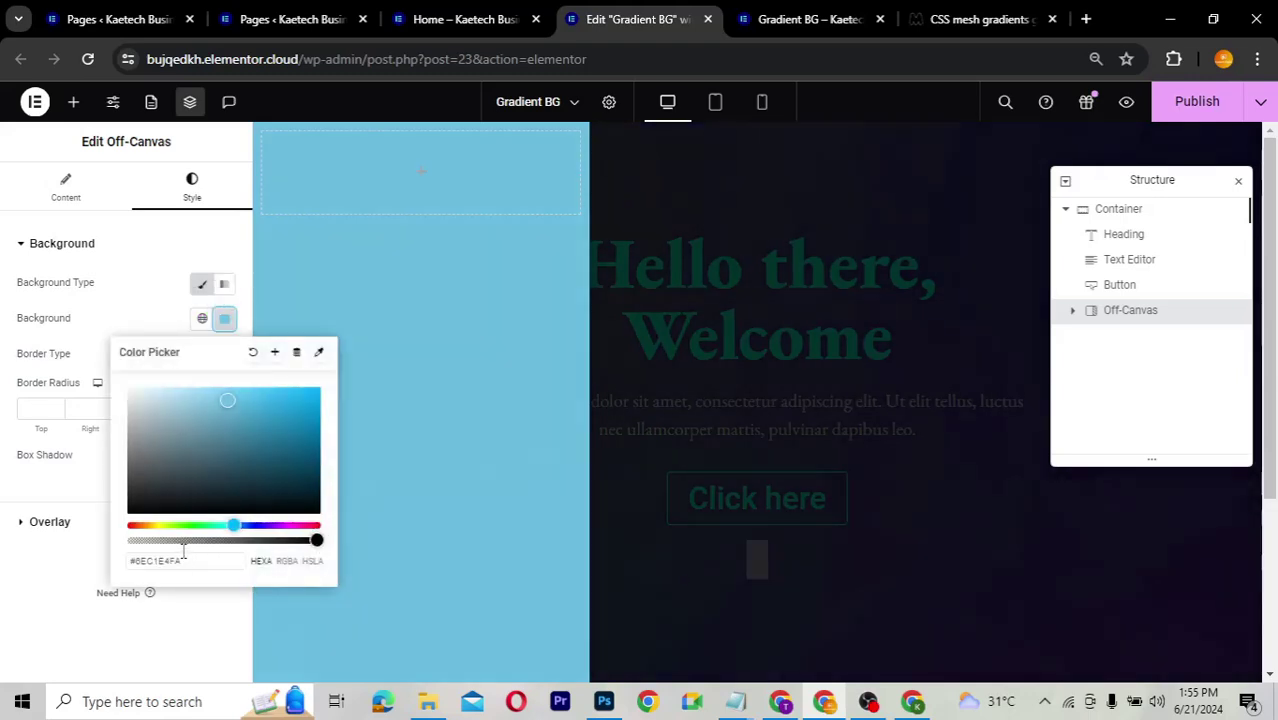
click(165, 541)
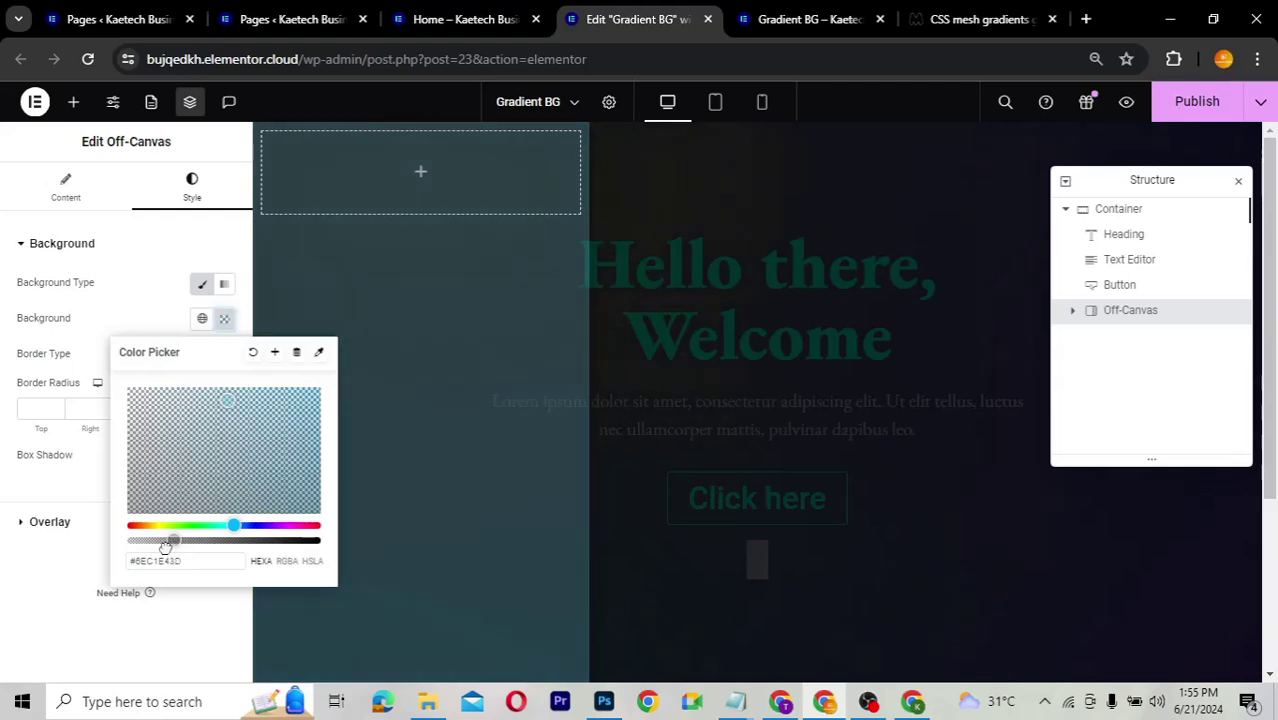
- Adjust the panel background to a very pale, fully opaque blue (#EDFAFF)
drag(208, 418, 164, 382)
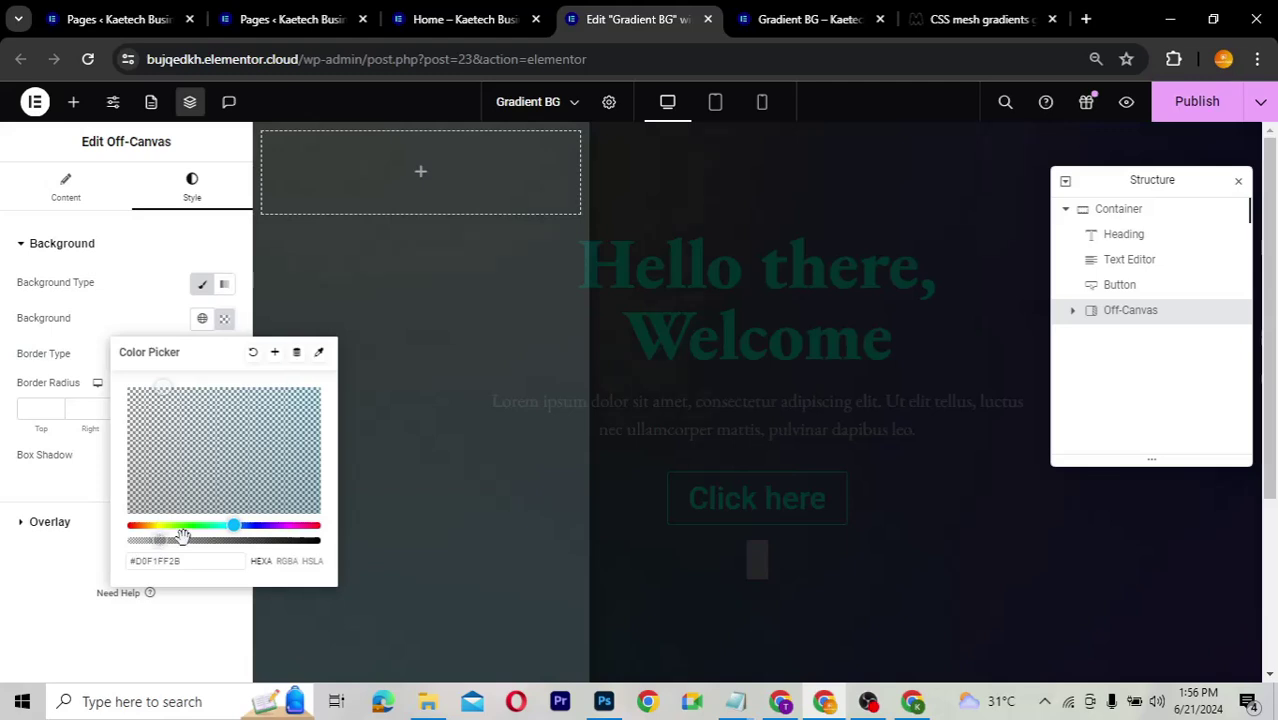
drag(278, 540, 298, 540)
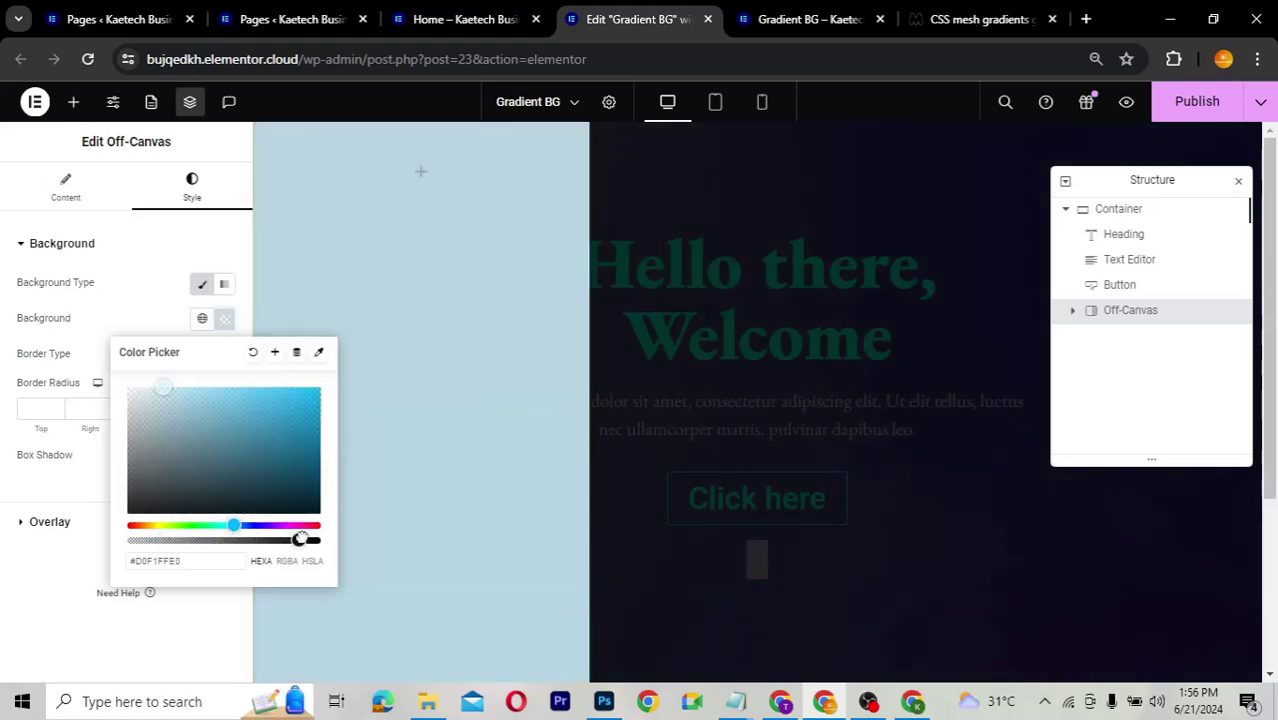
click(321, 539)
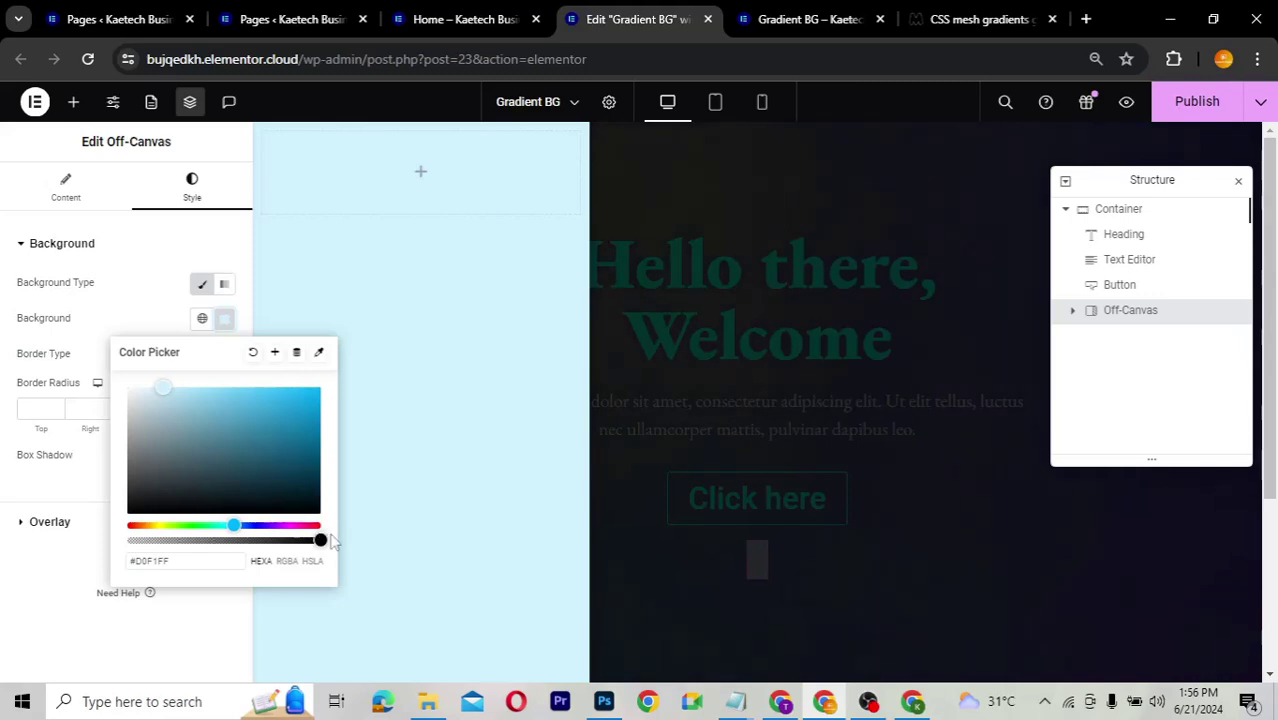
drag(163, 389, 129, 399)
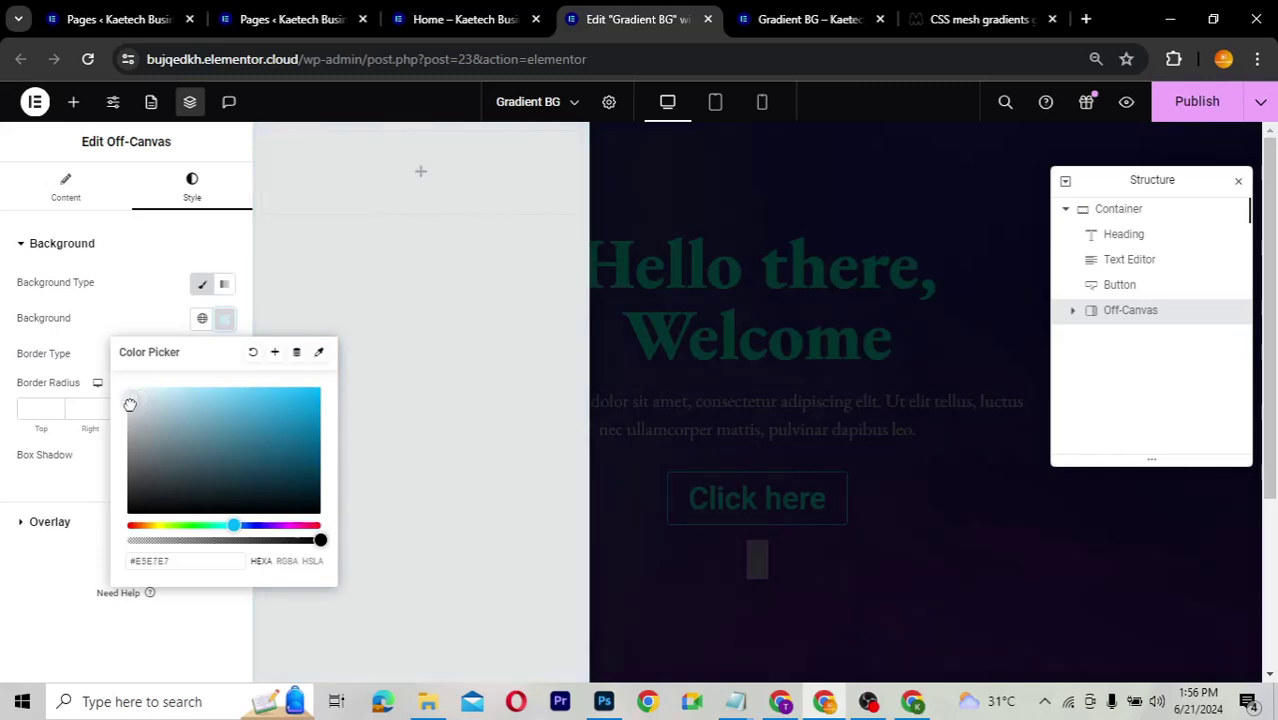
click(129, 401)
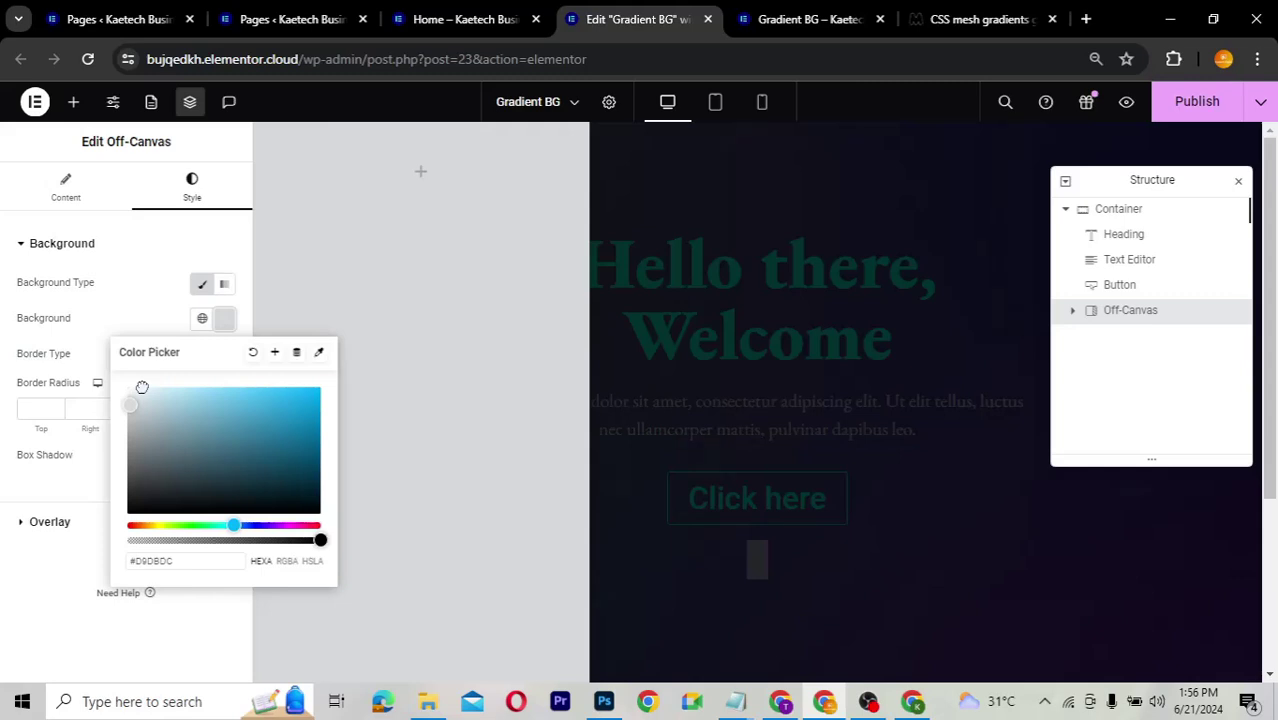
click(142, 387)
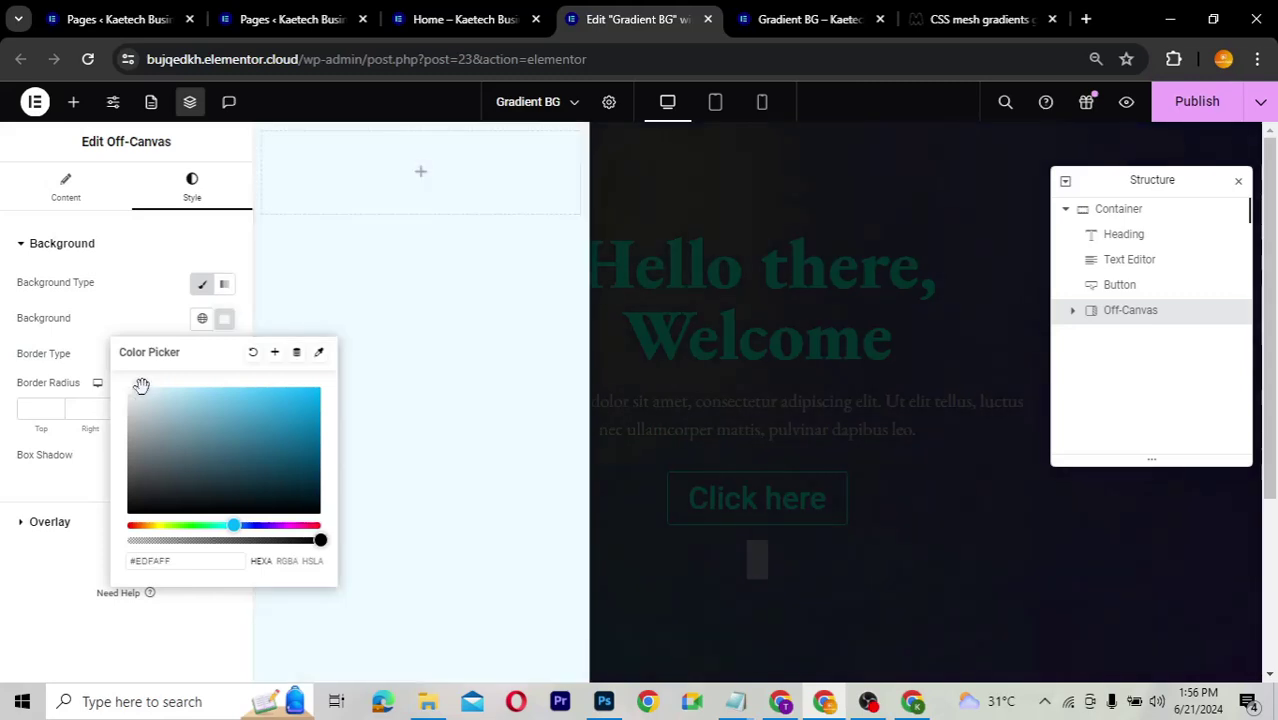
click(155, 324)
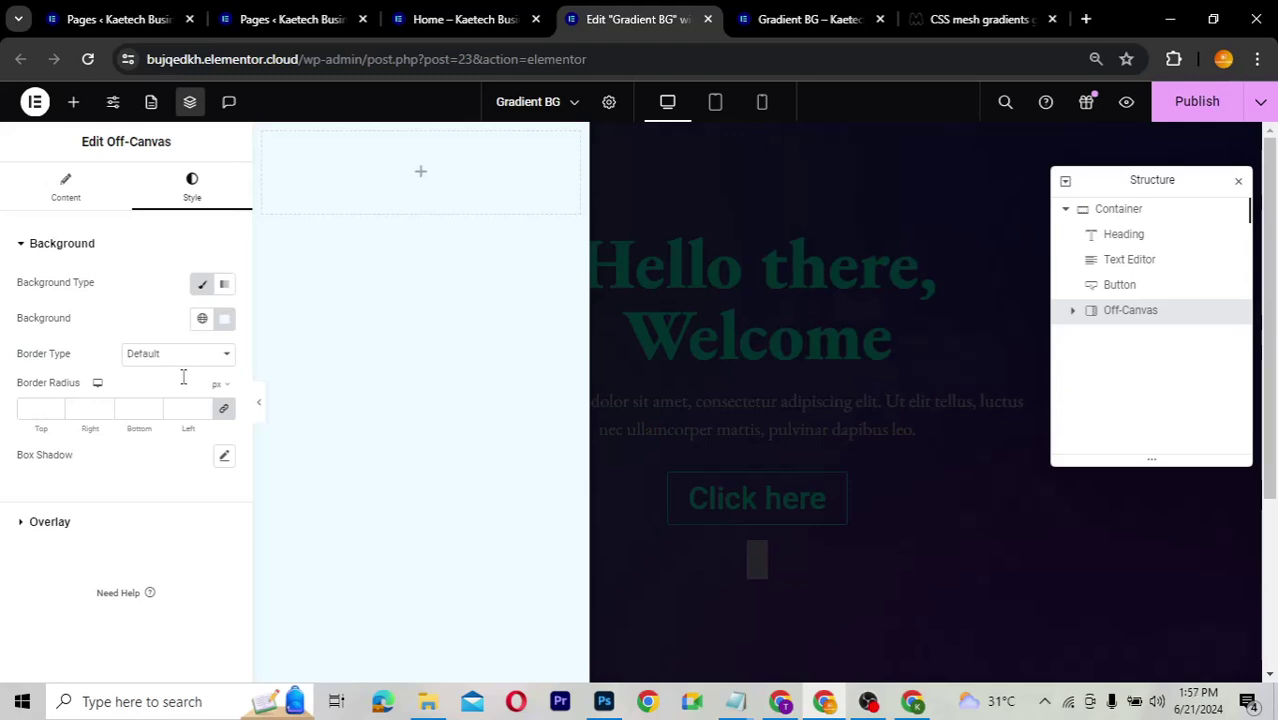
click(1077, 318)
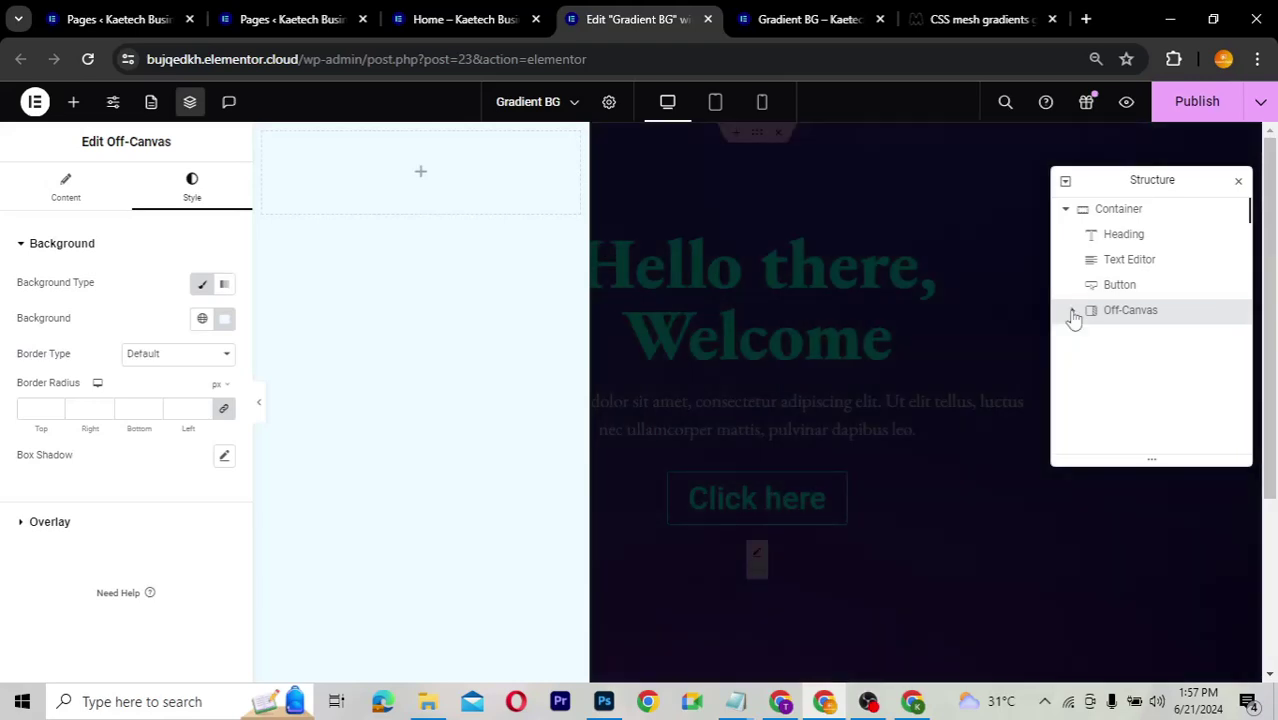
- Select the Off-Canvas inner Container in Structure and show its Advanced settings
click(1073, 313)
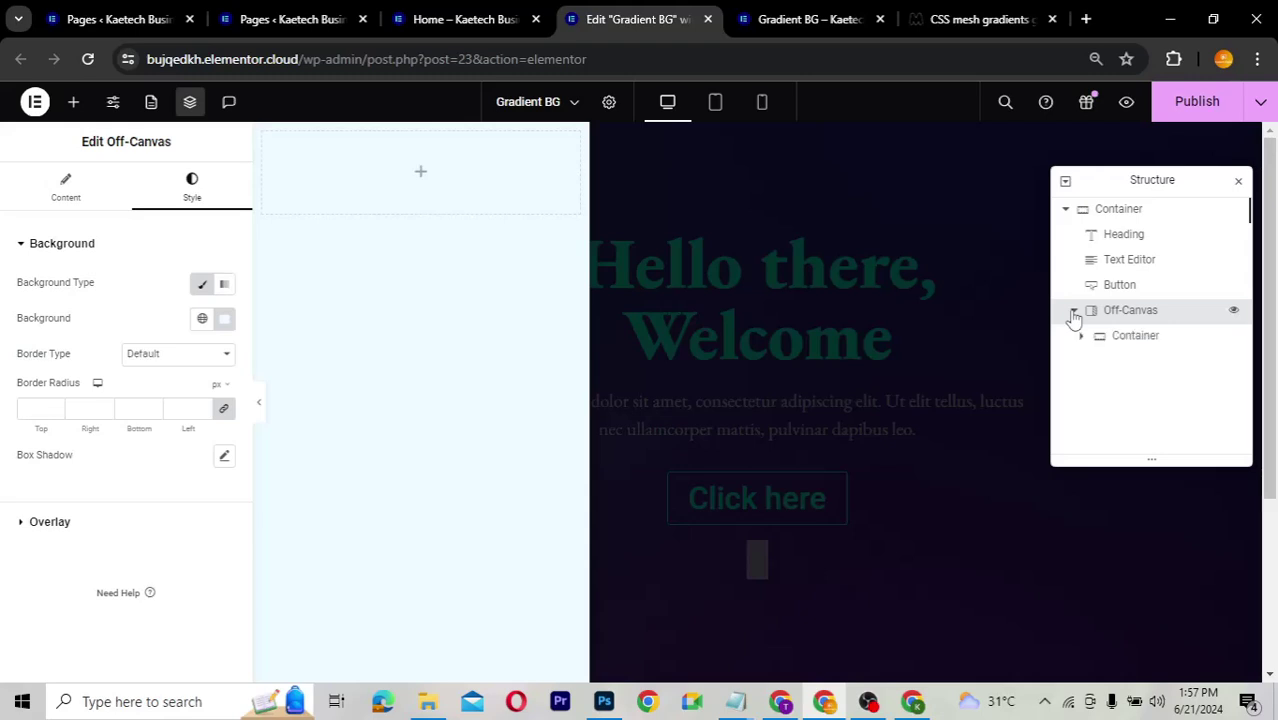
drag(1087, 343, 1126, 337)
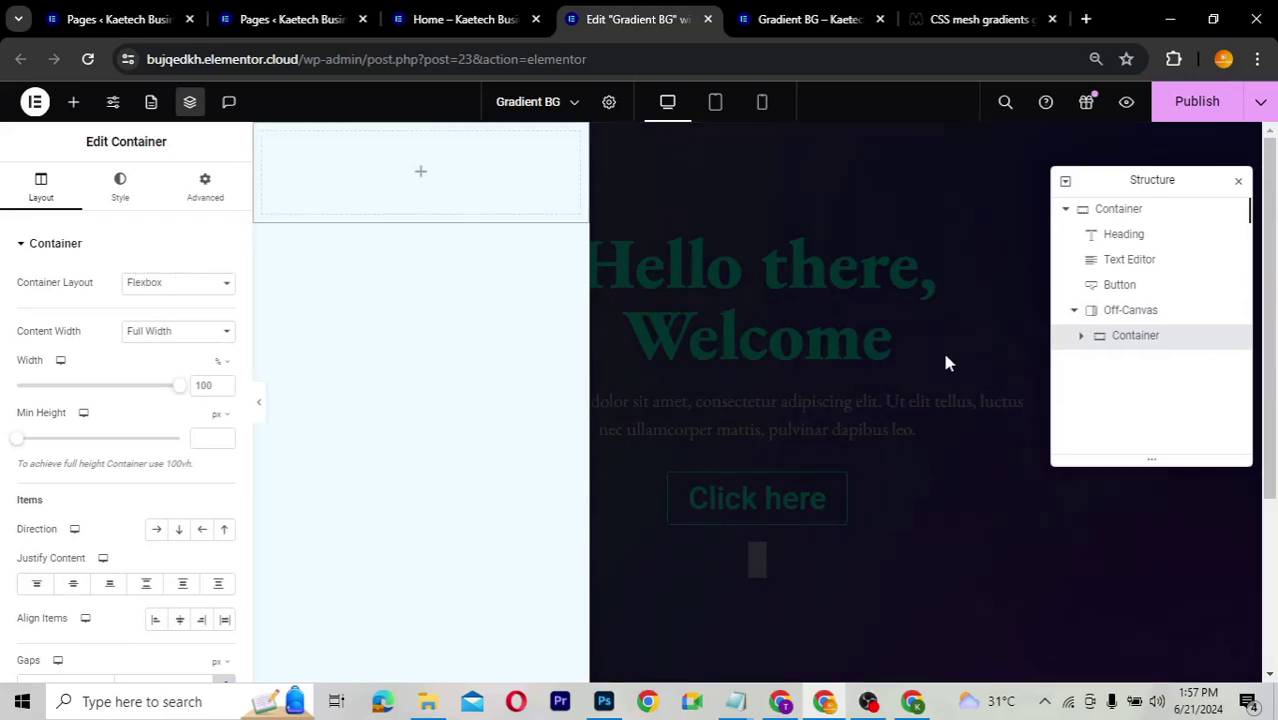
click(1112, 334)
click(202, 194)
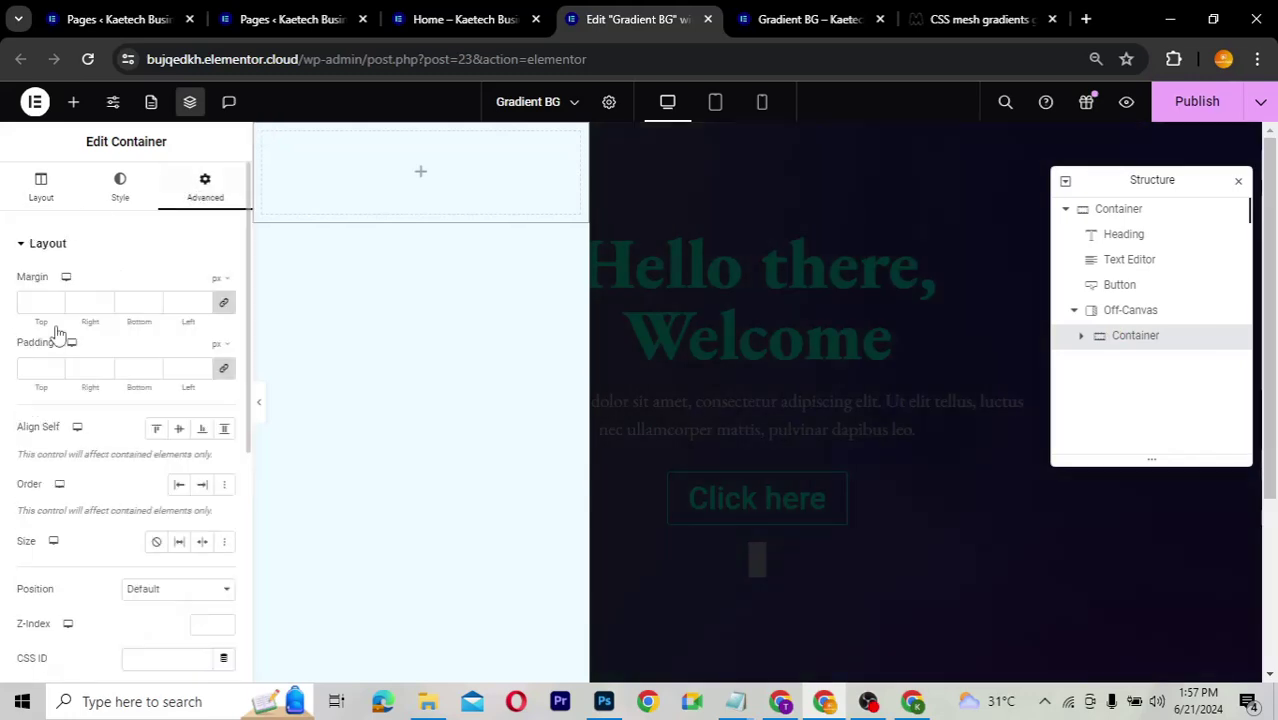
- Set the Container padding to 50 px top and bottom, 20 px left and right
click(24, 368)
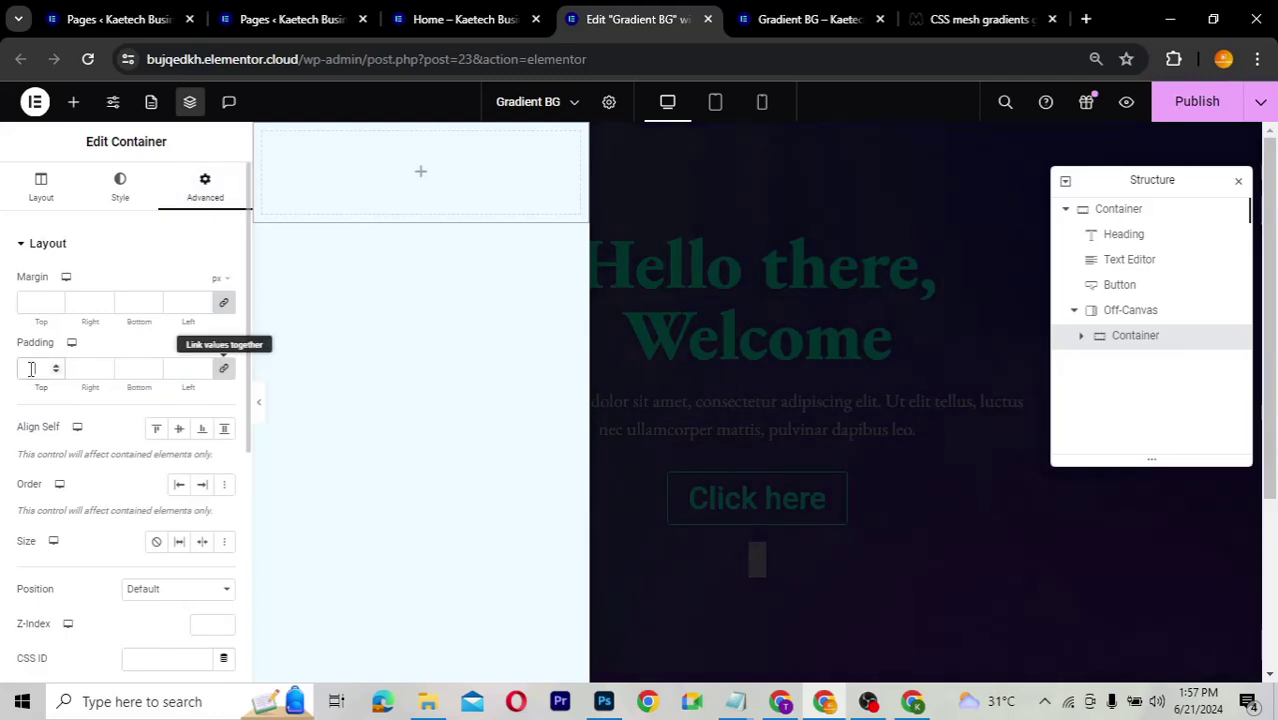
text(0)
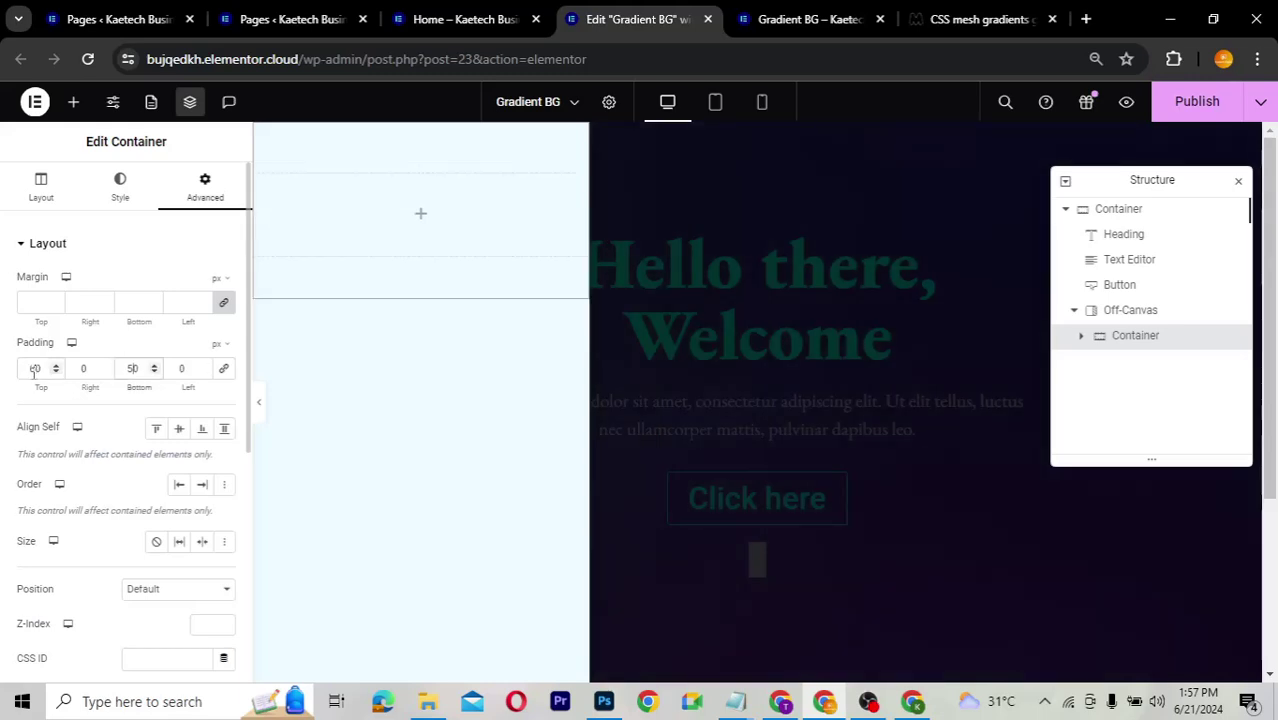
click(76, 368)
text(2)
key(Tab)
key(Tab)
text(20)
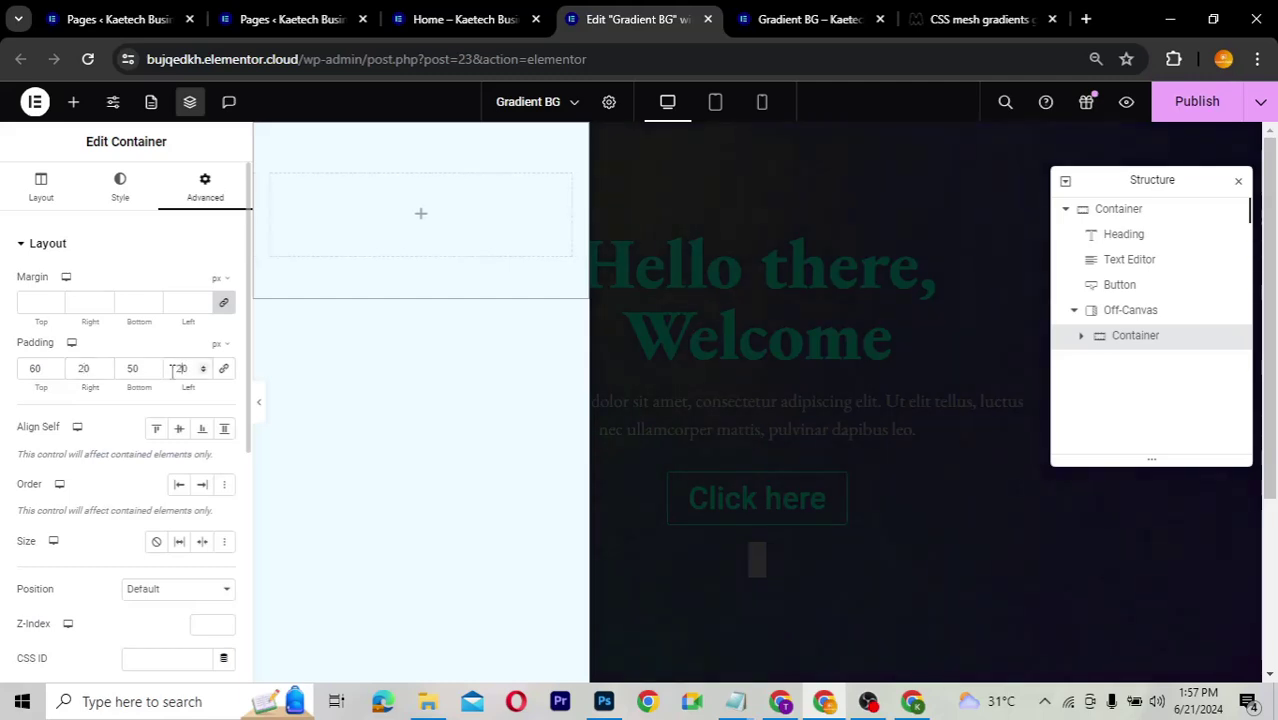
double_click(20, 368)
text(50)
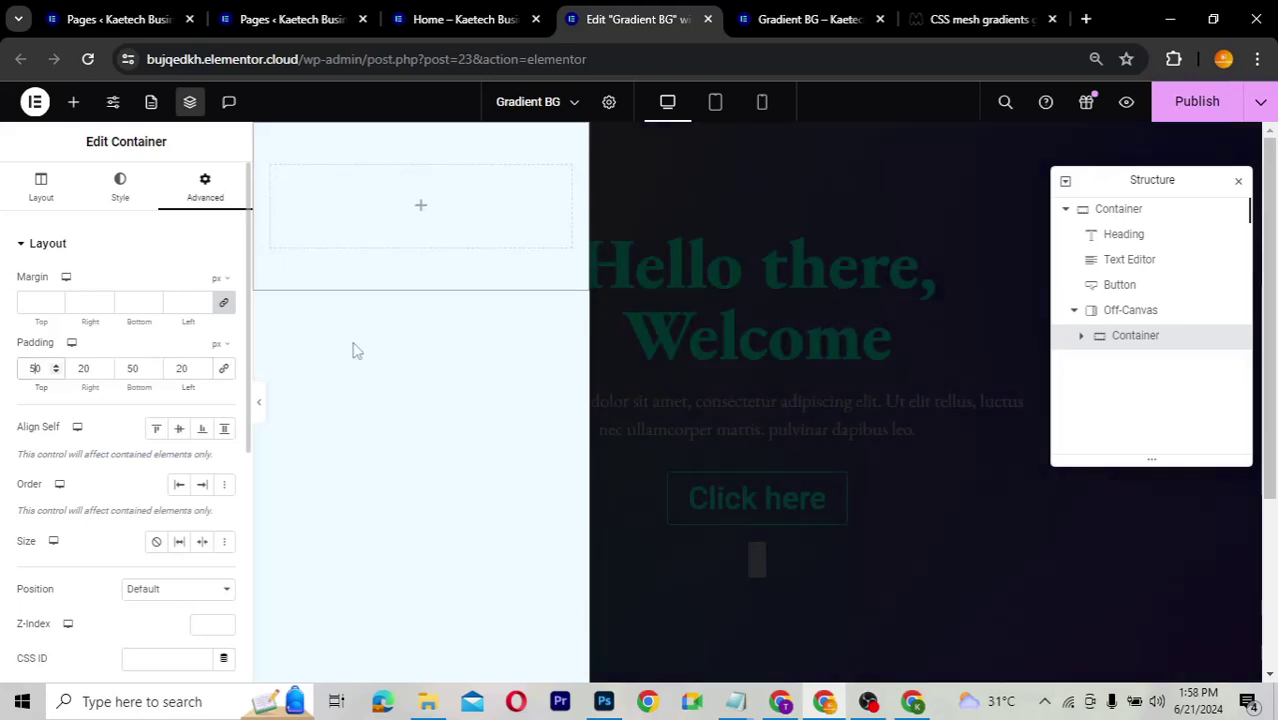
click(422, 212)
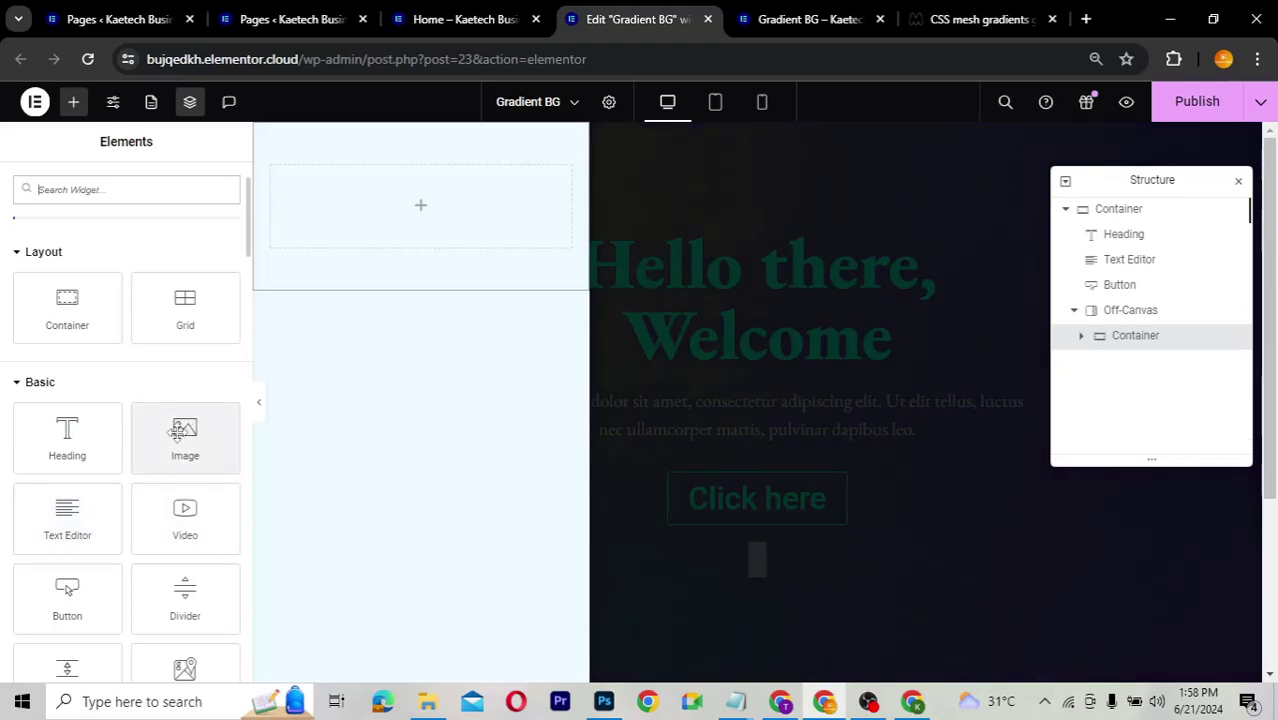
- Add Image, Heading and Text Editor widgets to the off-canvas container, then search widgets for 'icon'
drag(176, 432, 405, 214)
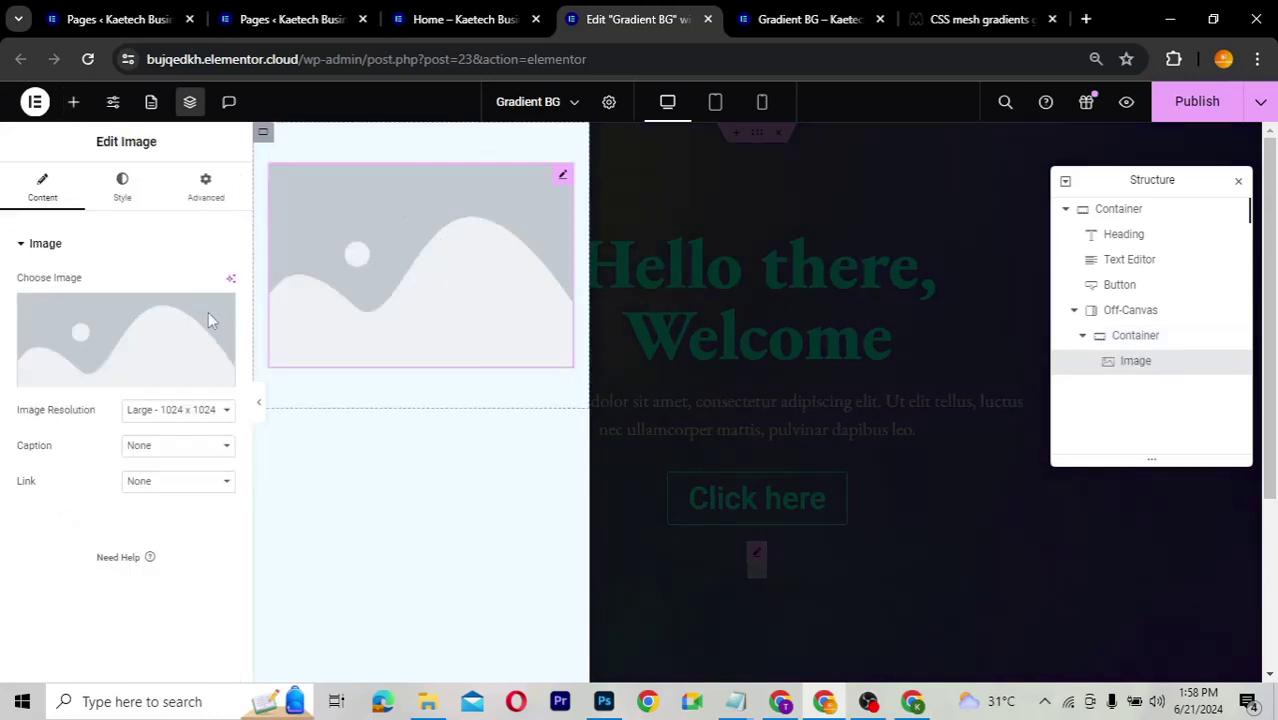
click(73, 105)
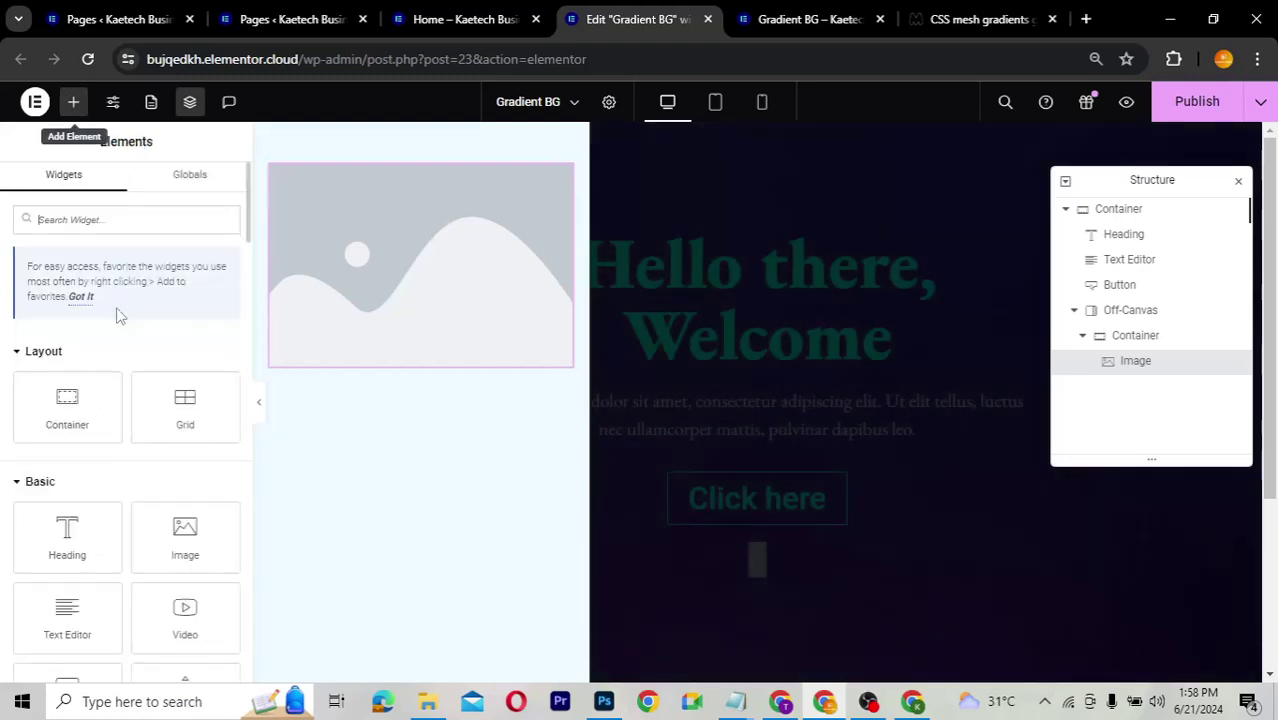
drag(65, 530, 370, 368)
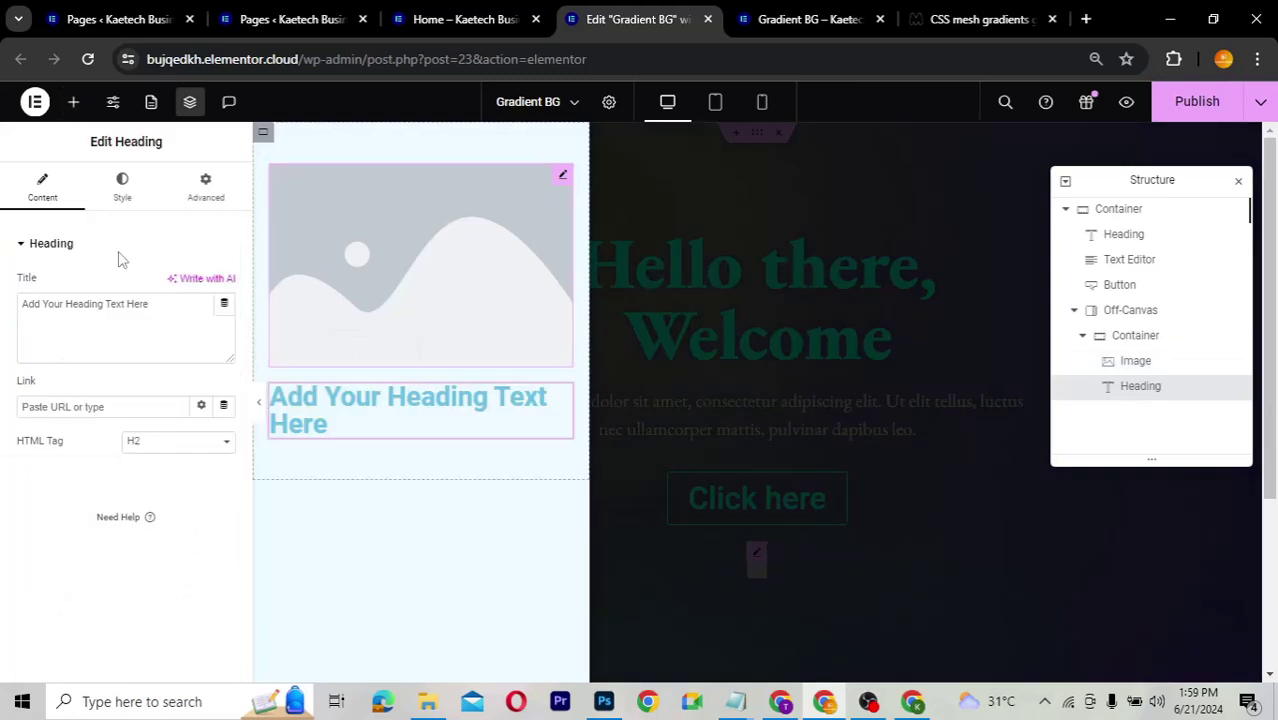
click(74, 104)
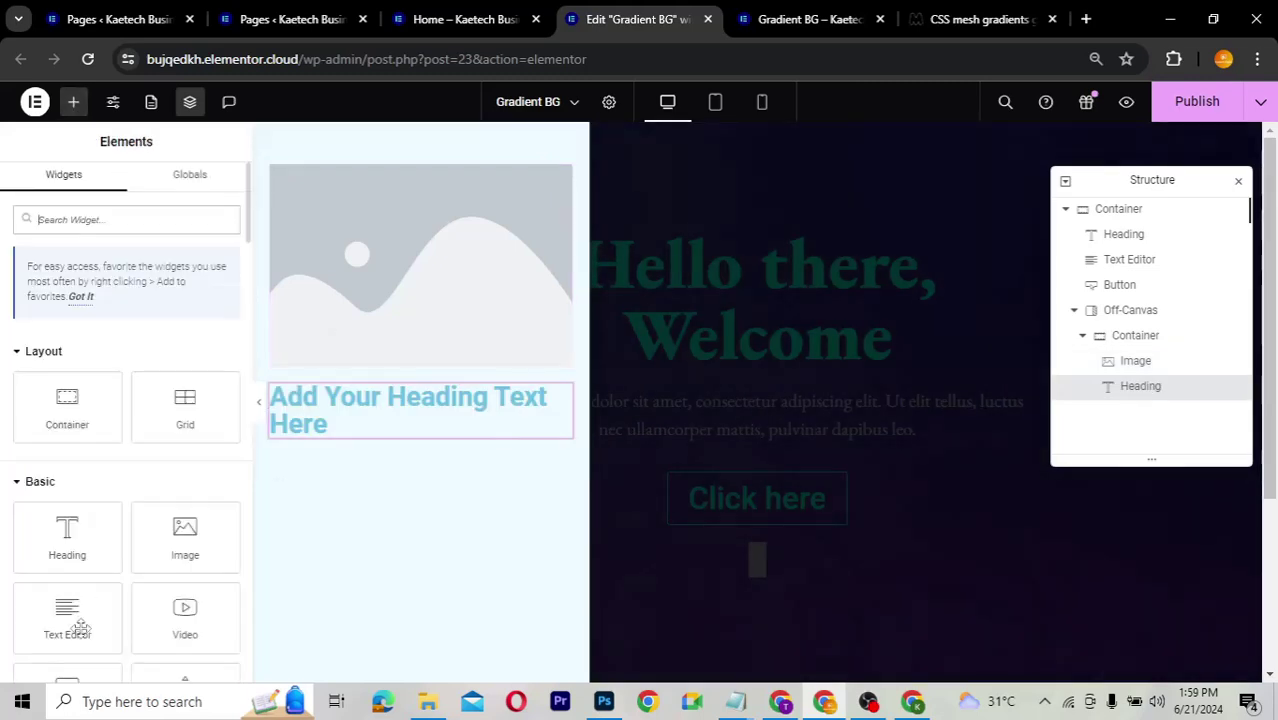
drag(70, 608, 376, 428)
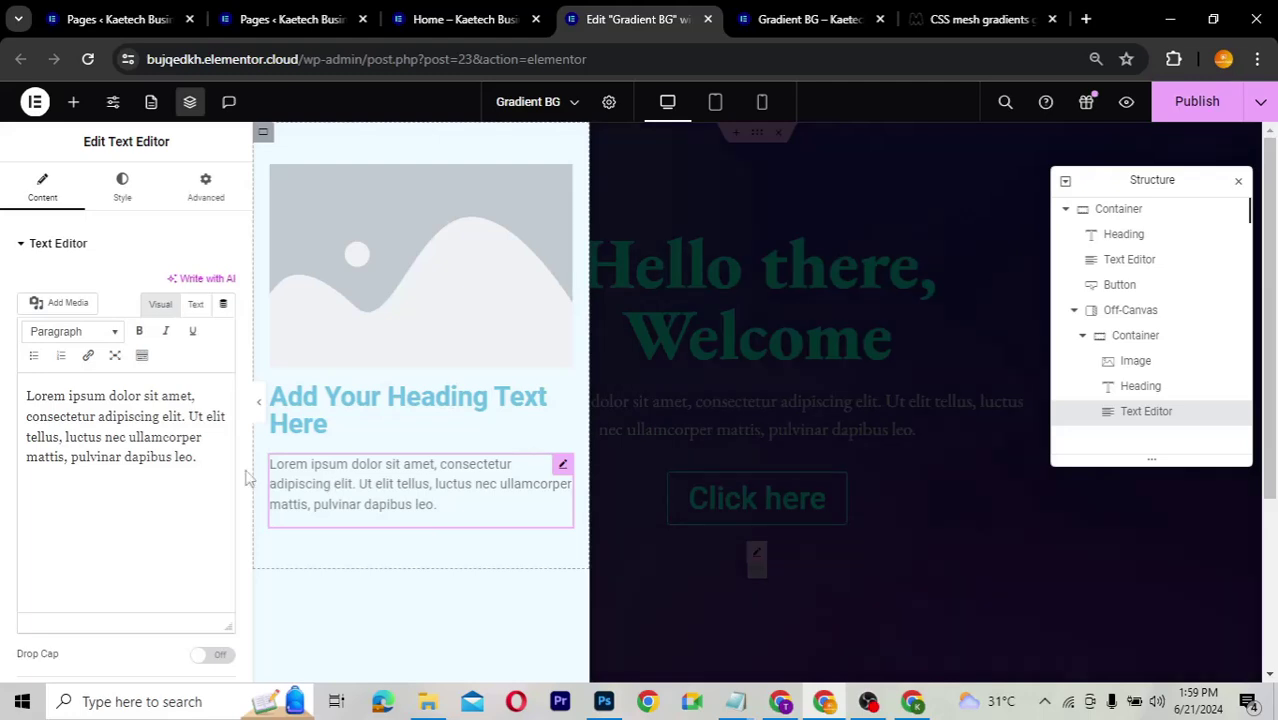
click(73, 104)
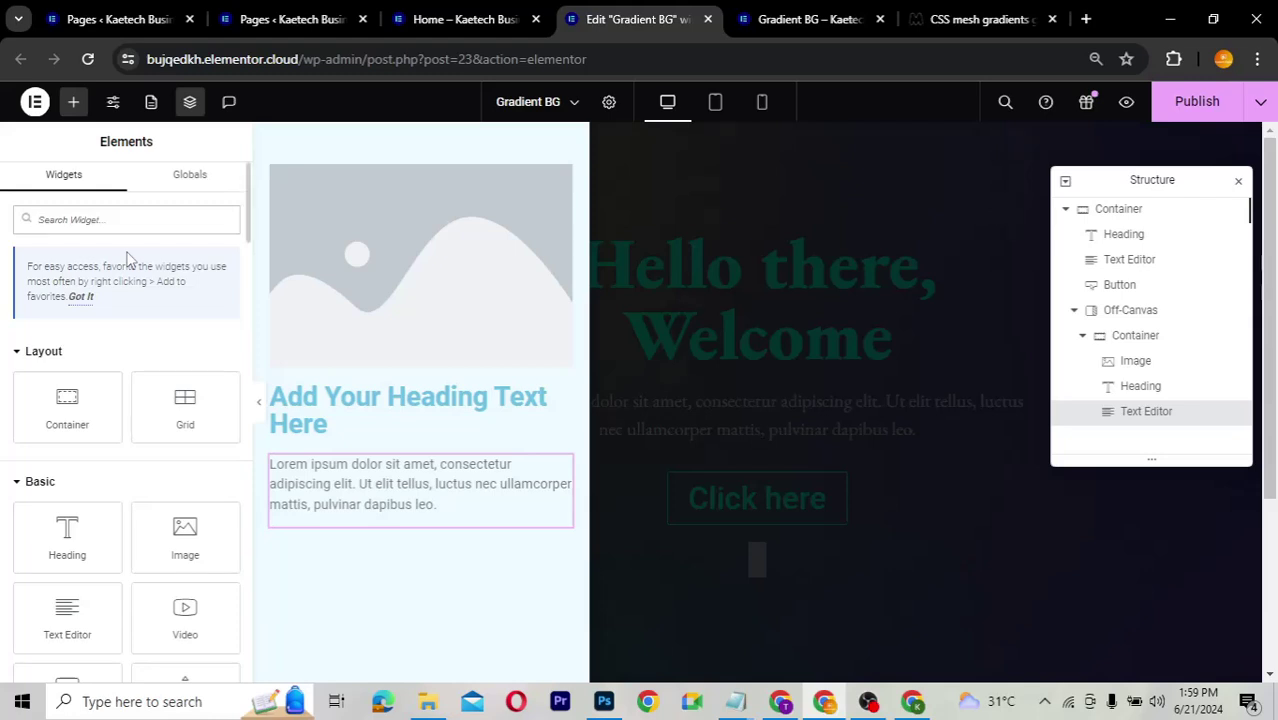
text(icon)
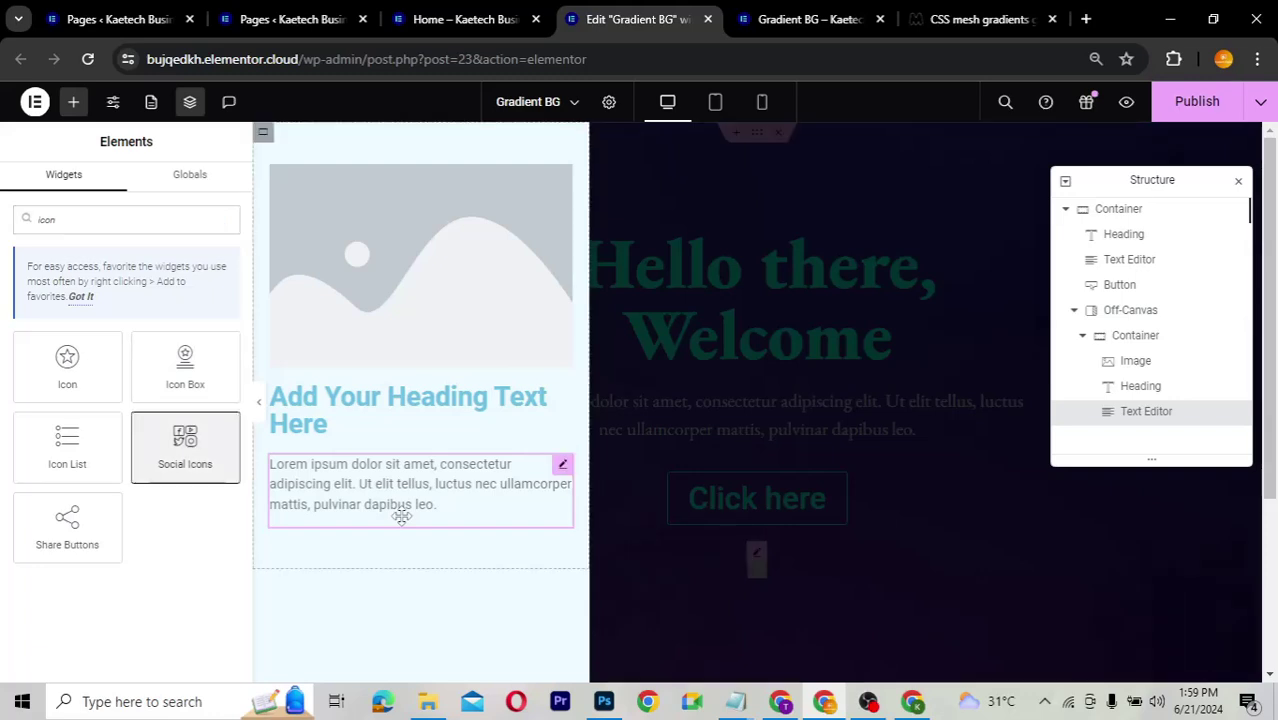
- Place a Social Icons widget below the paragraph and set its shape to Circle
drag(400, 515, 402, 525)
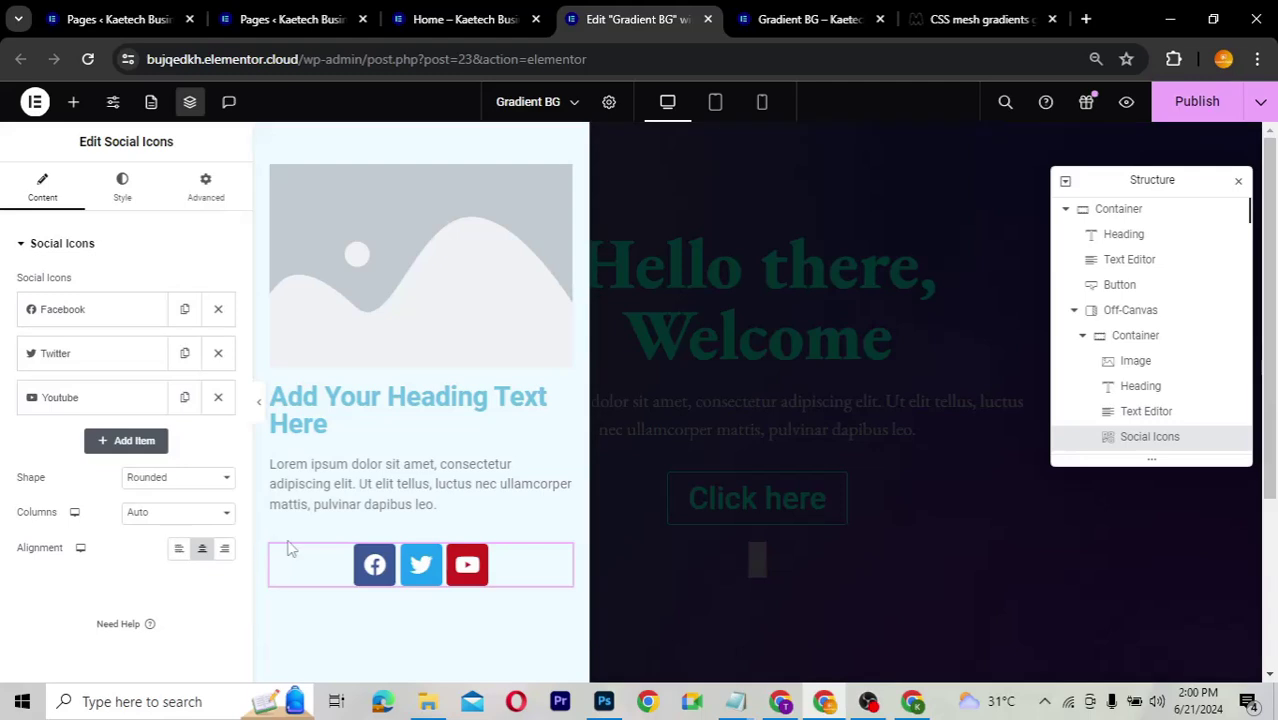
click(168, 479)
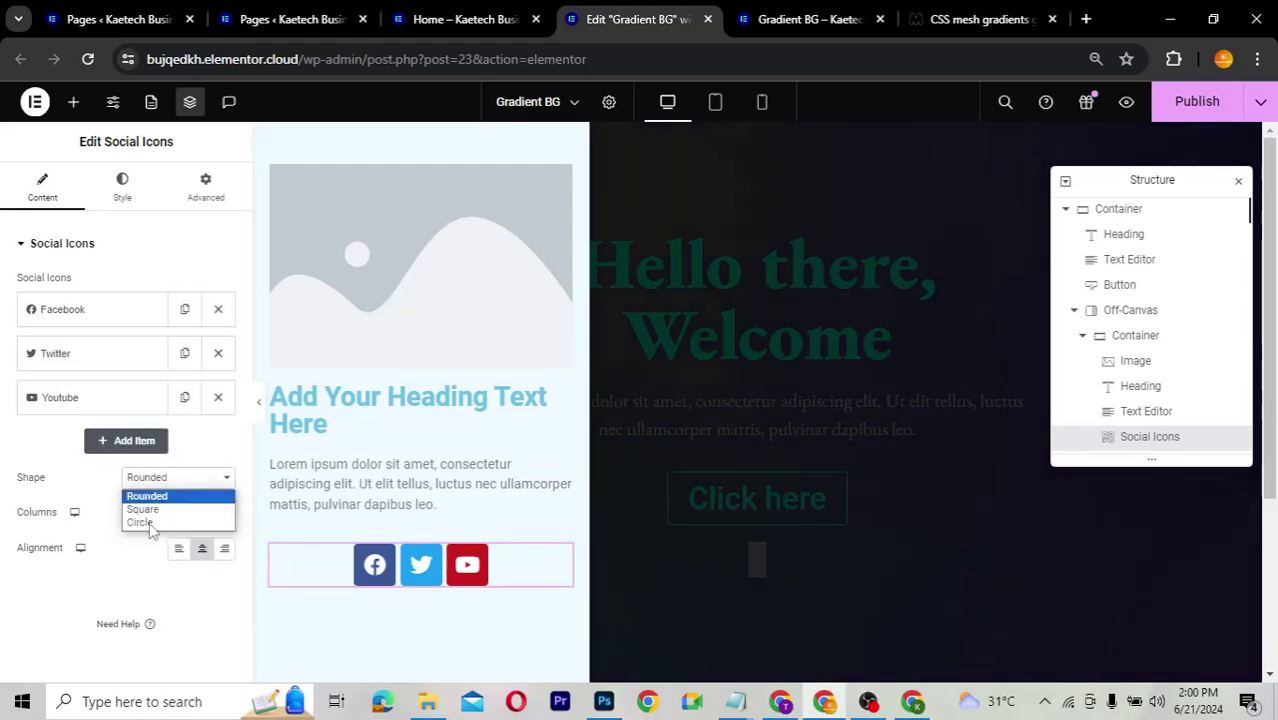
click(148, 523)
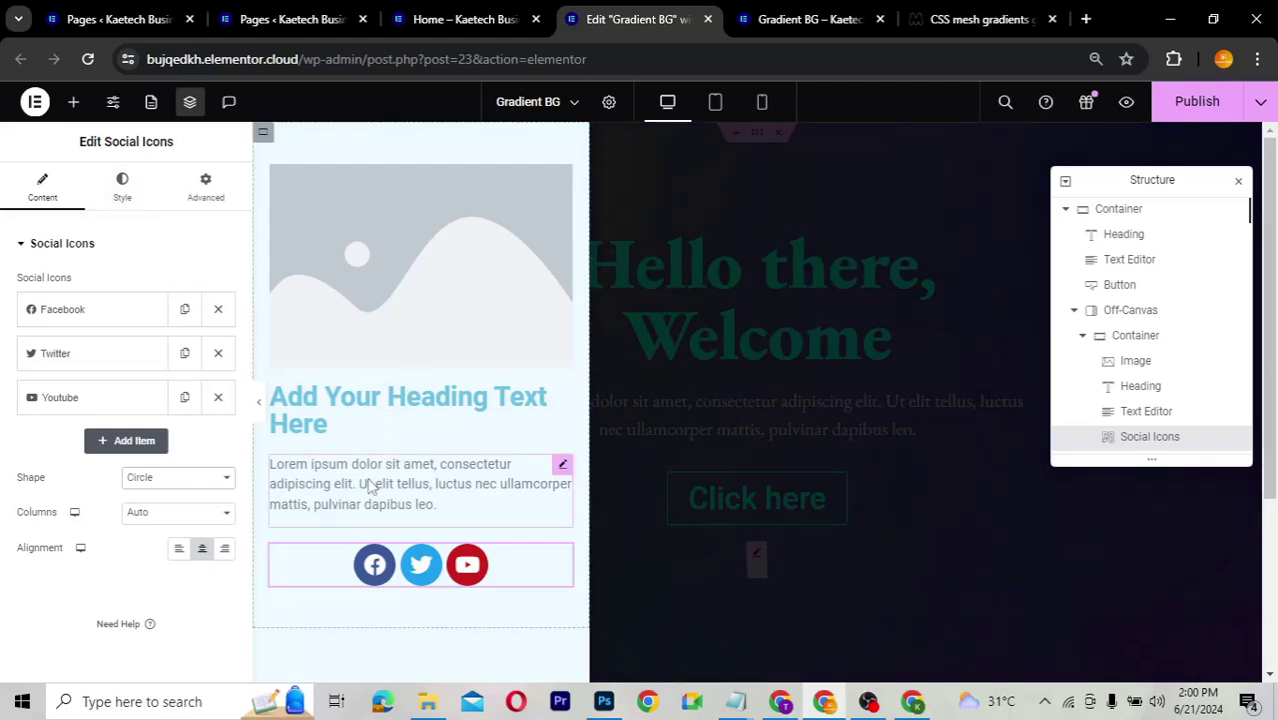
click(290, 490)
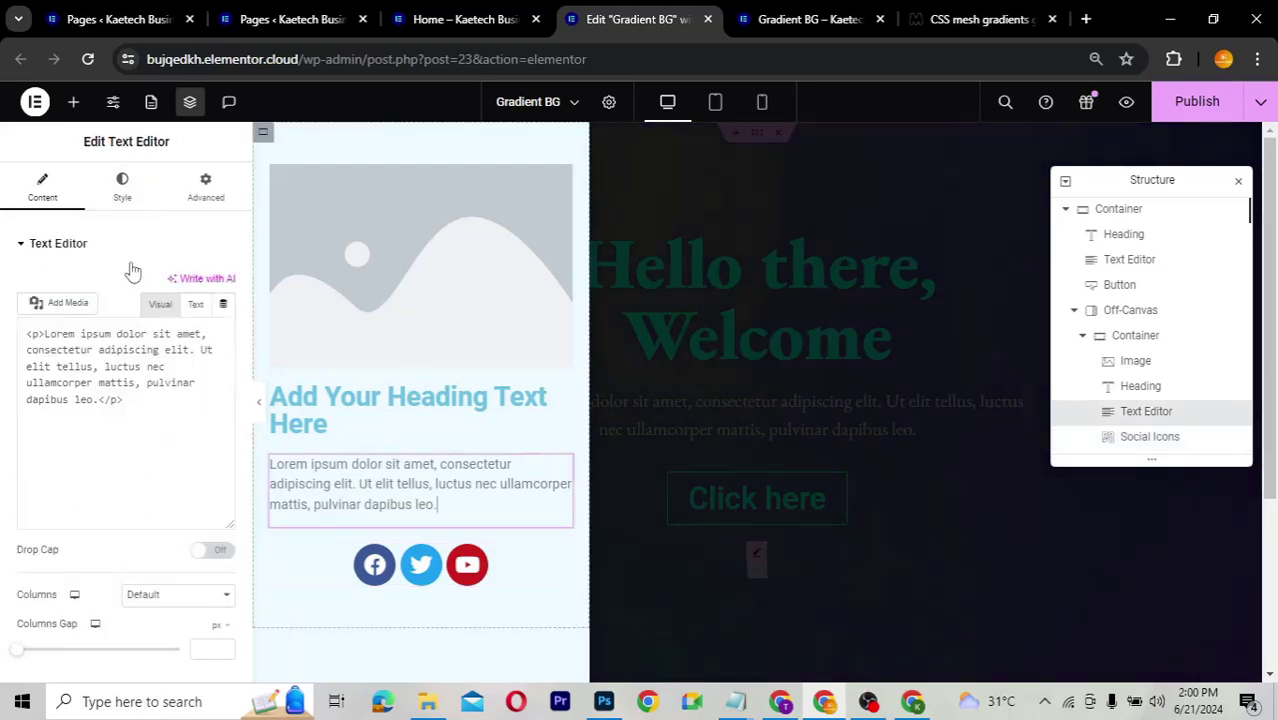
- Set Alignment to Center in the Style tabs of the off-canvas paragraph and heading
click(123, 190)
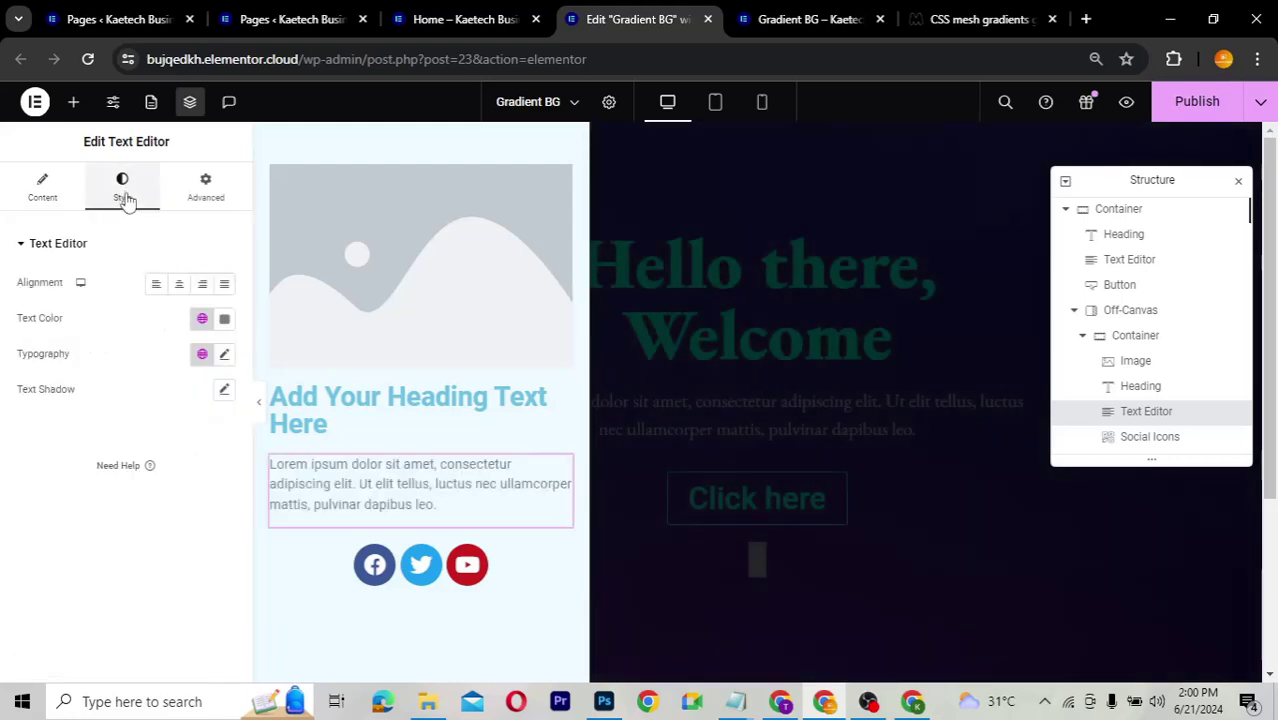
click(180, 287)
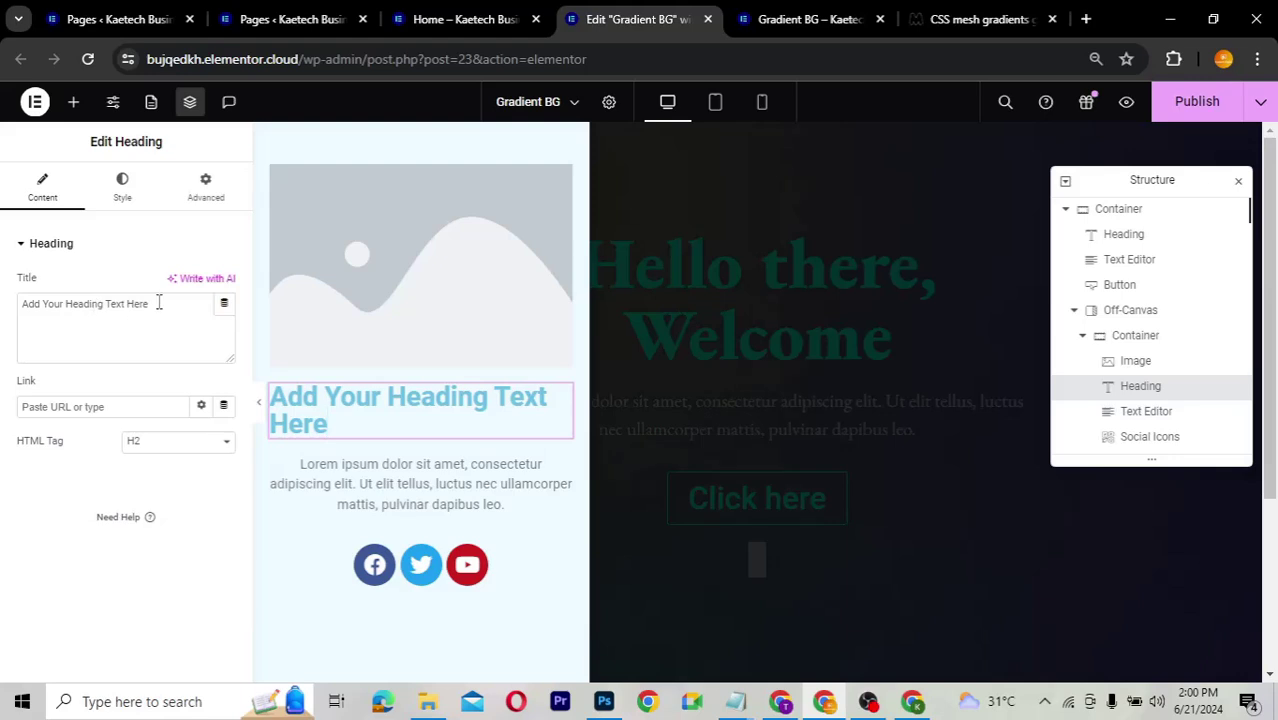
click(123, 196)
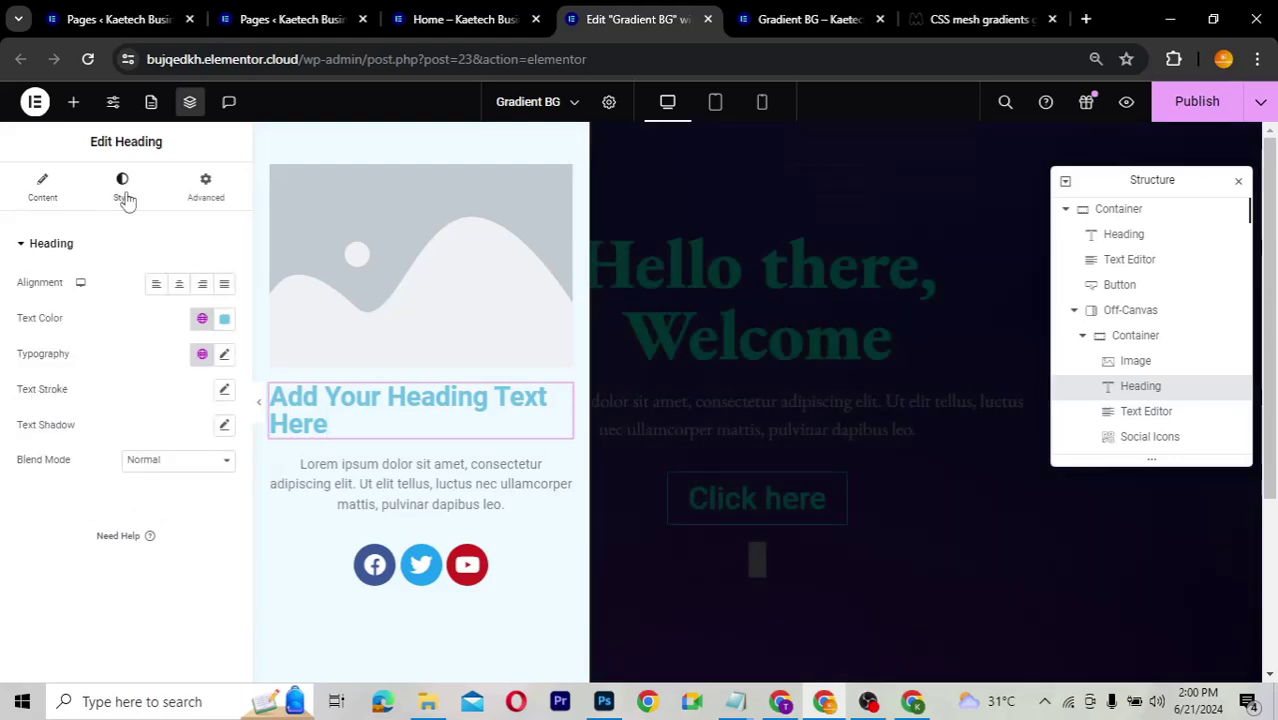
click(179, 286)
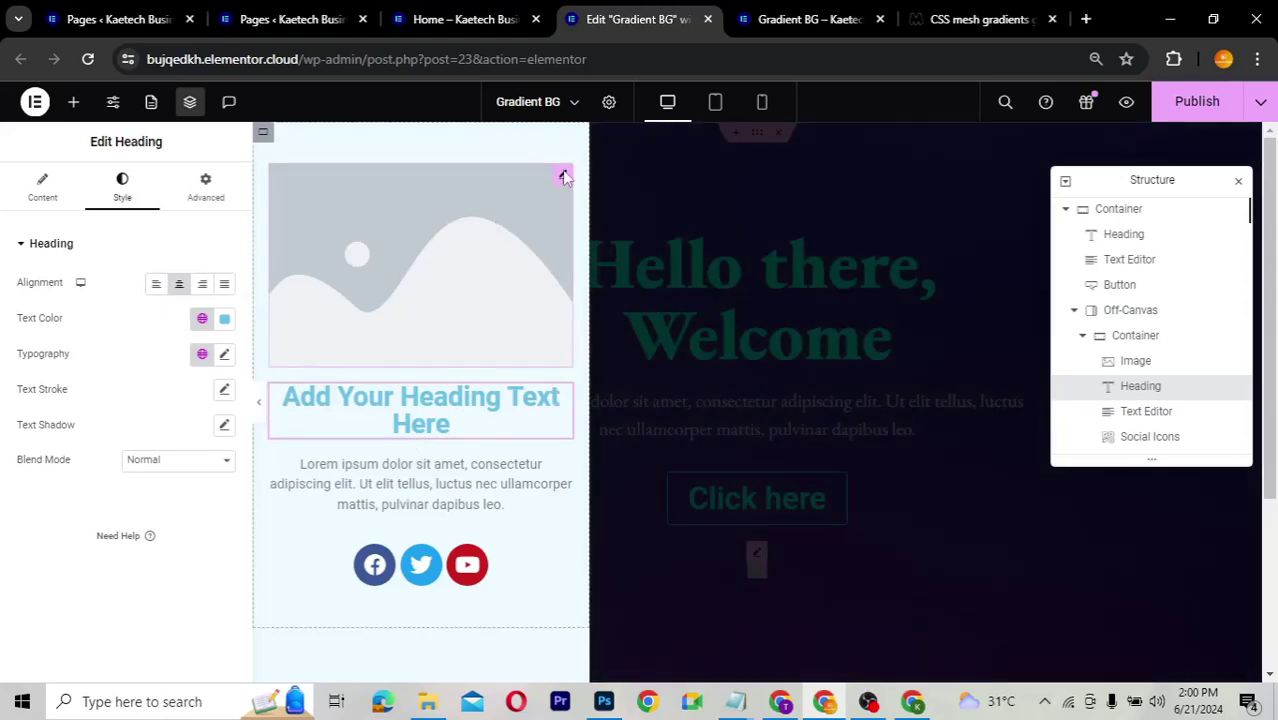
click(565, 178)
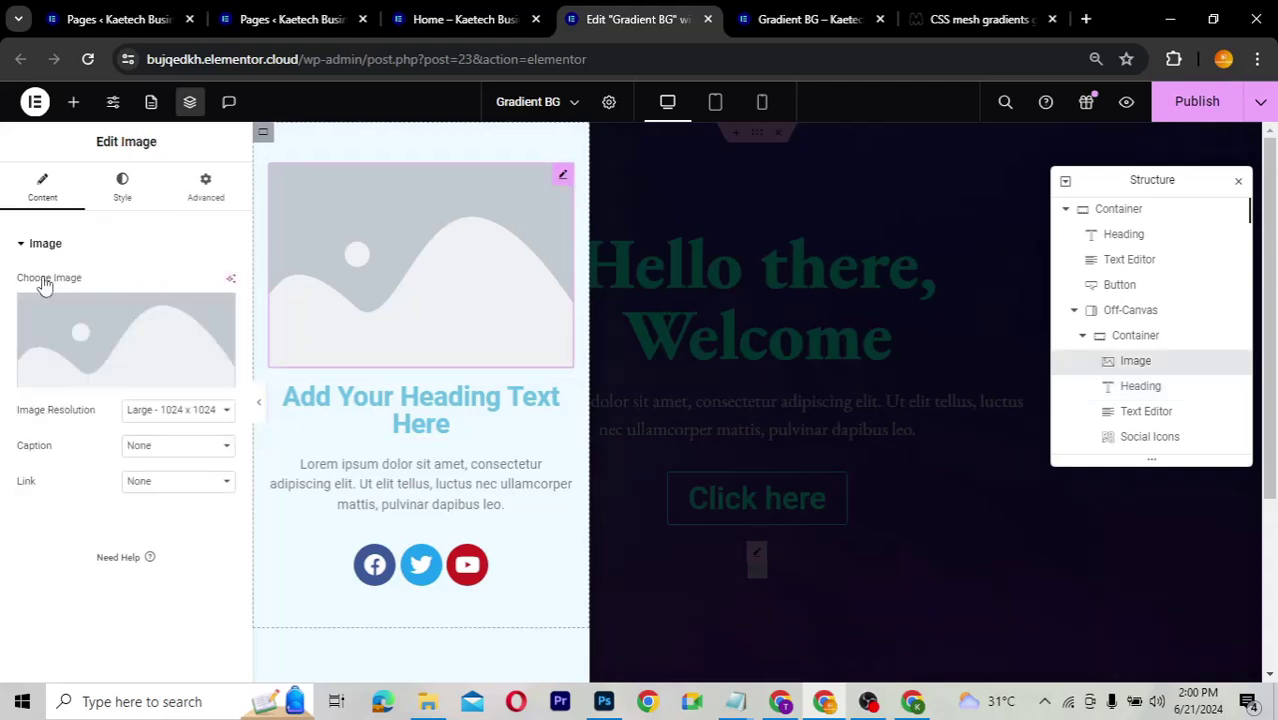
- Replace the placeholder image with quality.png from the Media Library
click(104, 346)
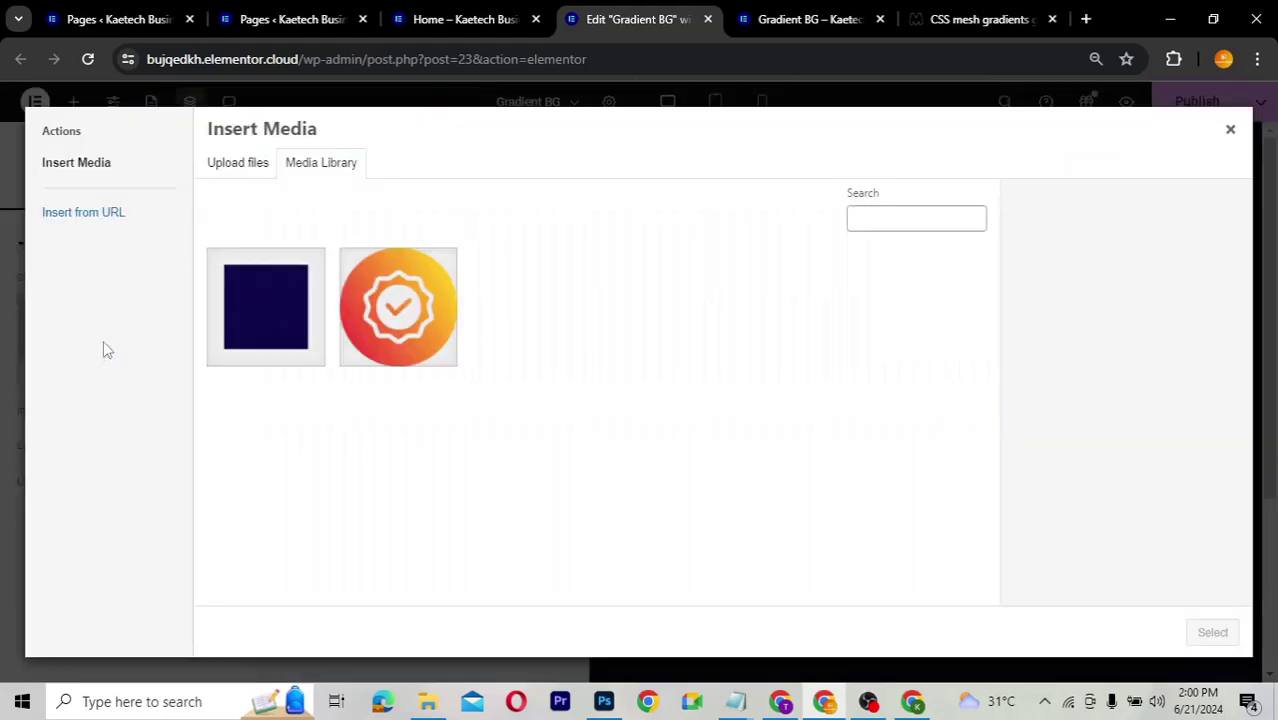
click(452, 302)
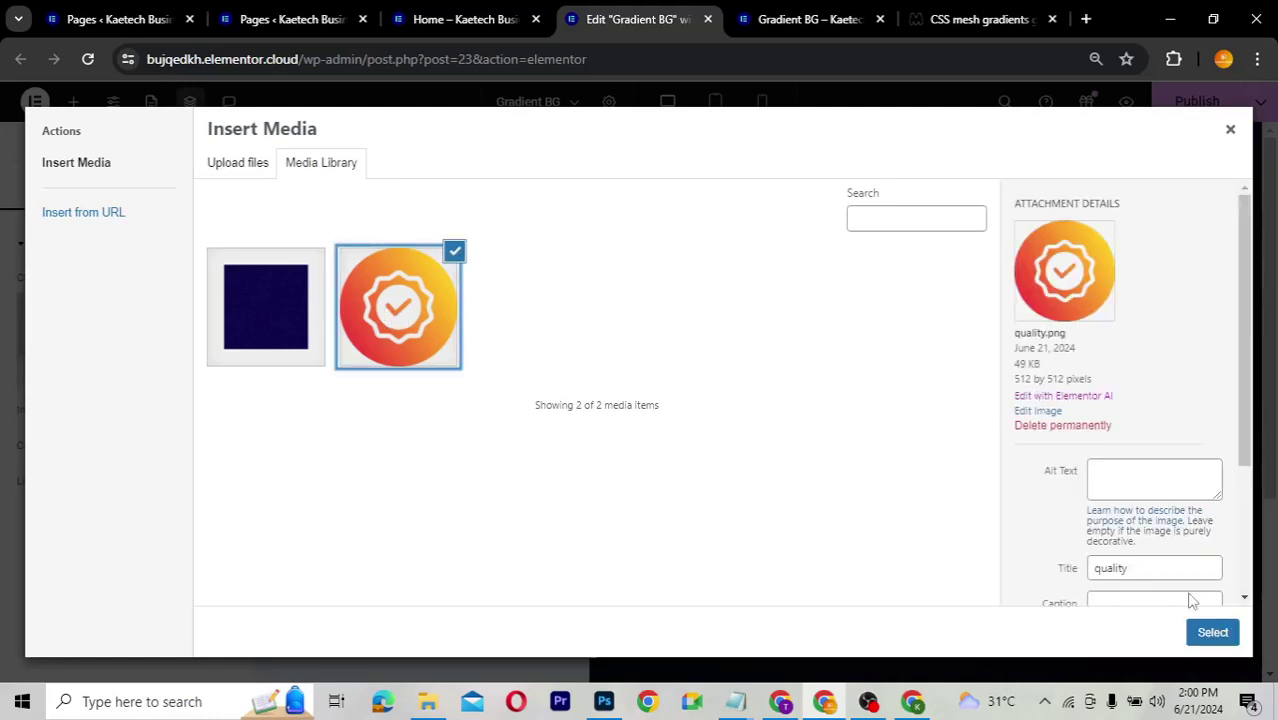
click(1211, 633)
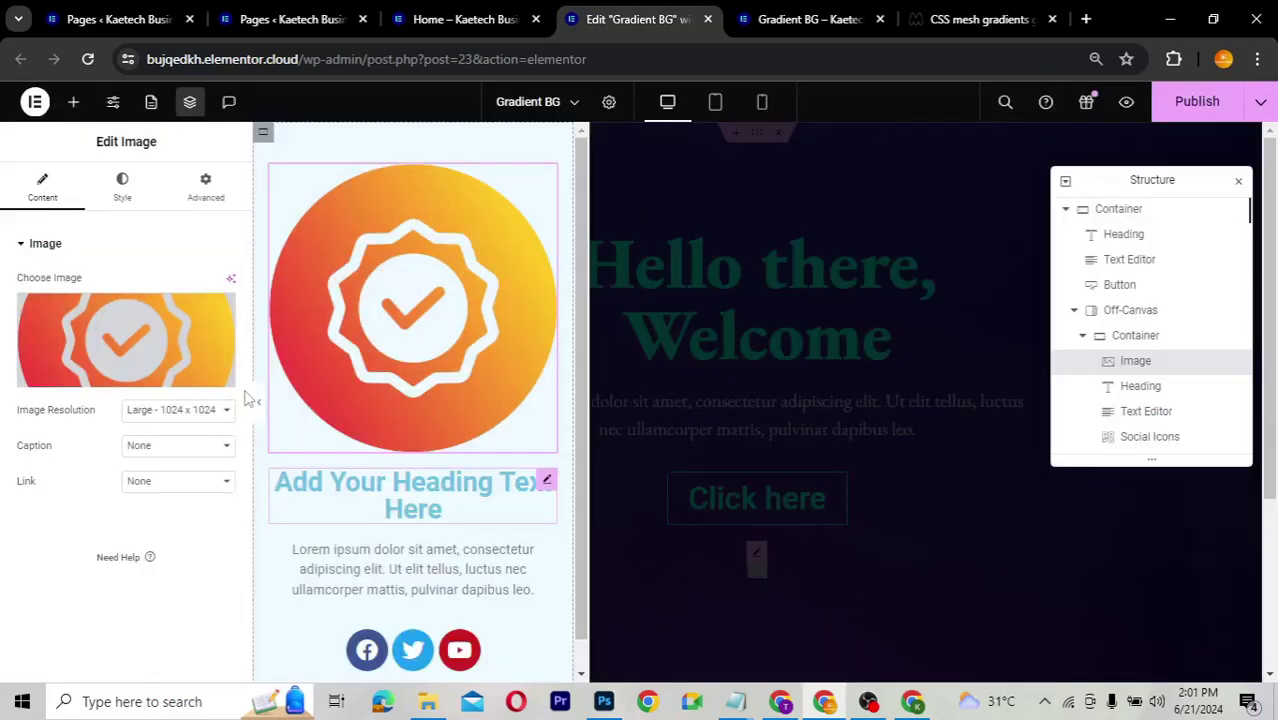
- Set the badge image's width to 35% in the Style settings
click(121, 190)
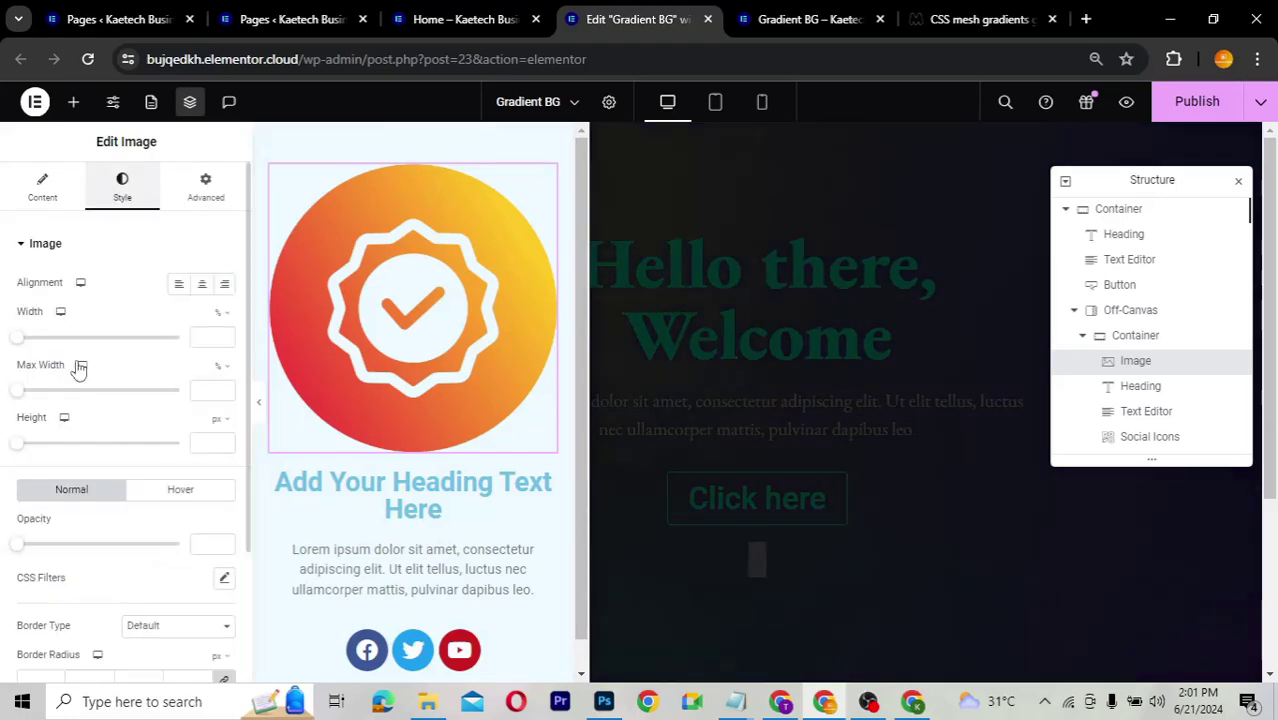
click(199, 338)
text(35)
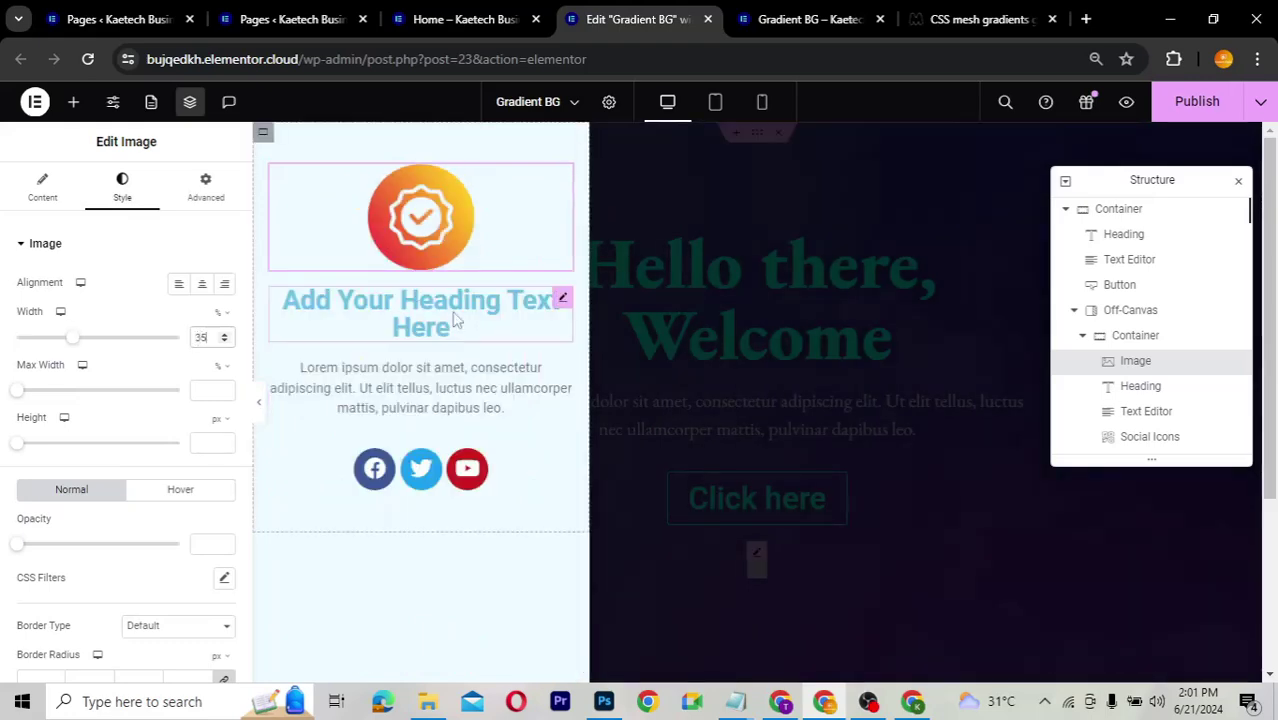
click(421, 327)
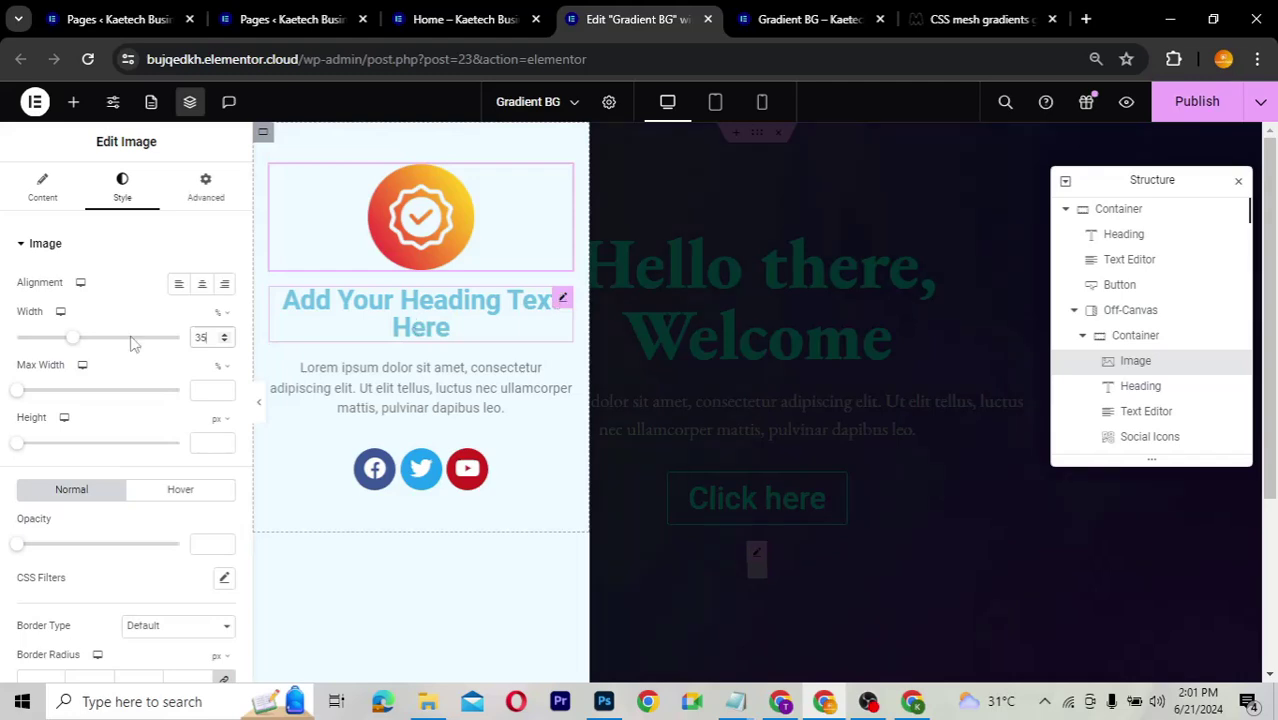
- Replace the heading's title text with 'Social Media'
click(42, 193)
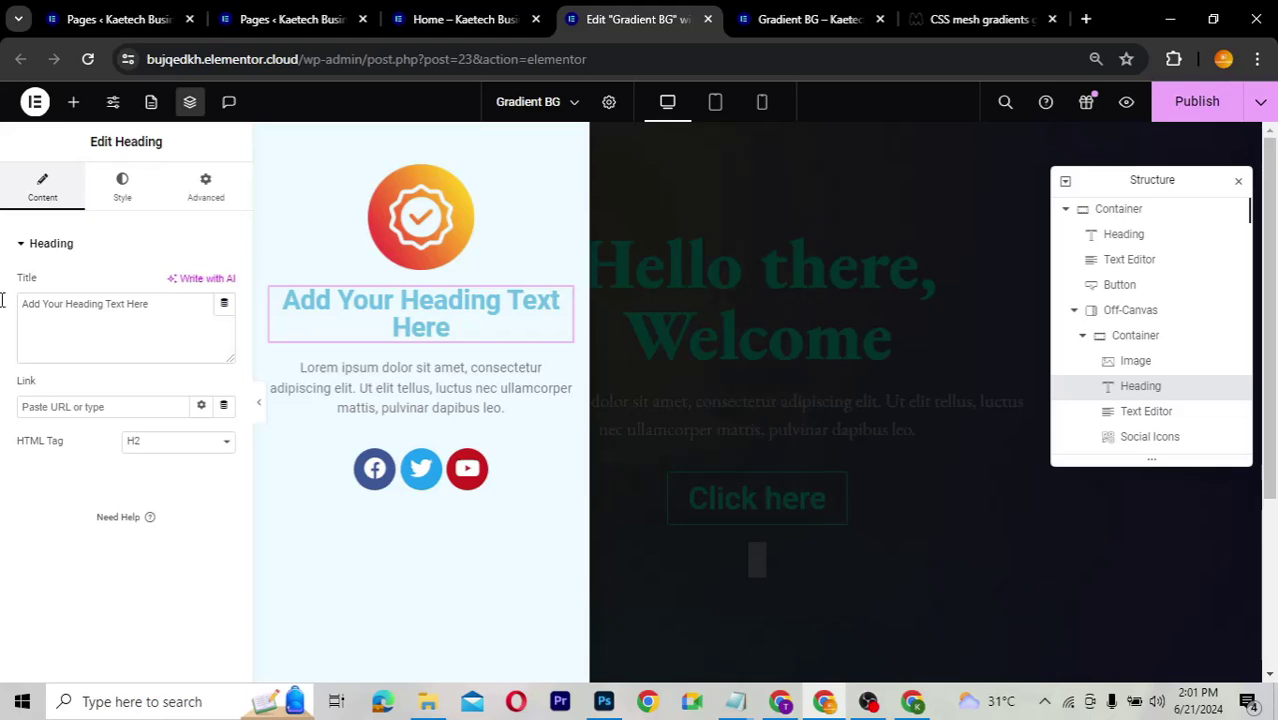
key(ctrl+a)
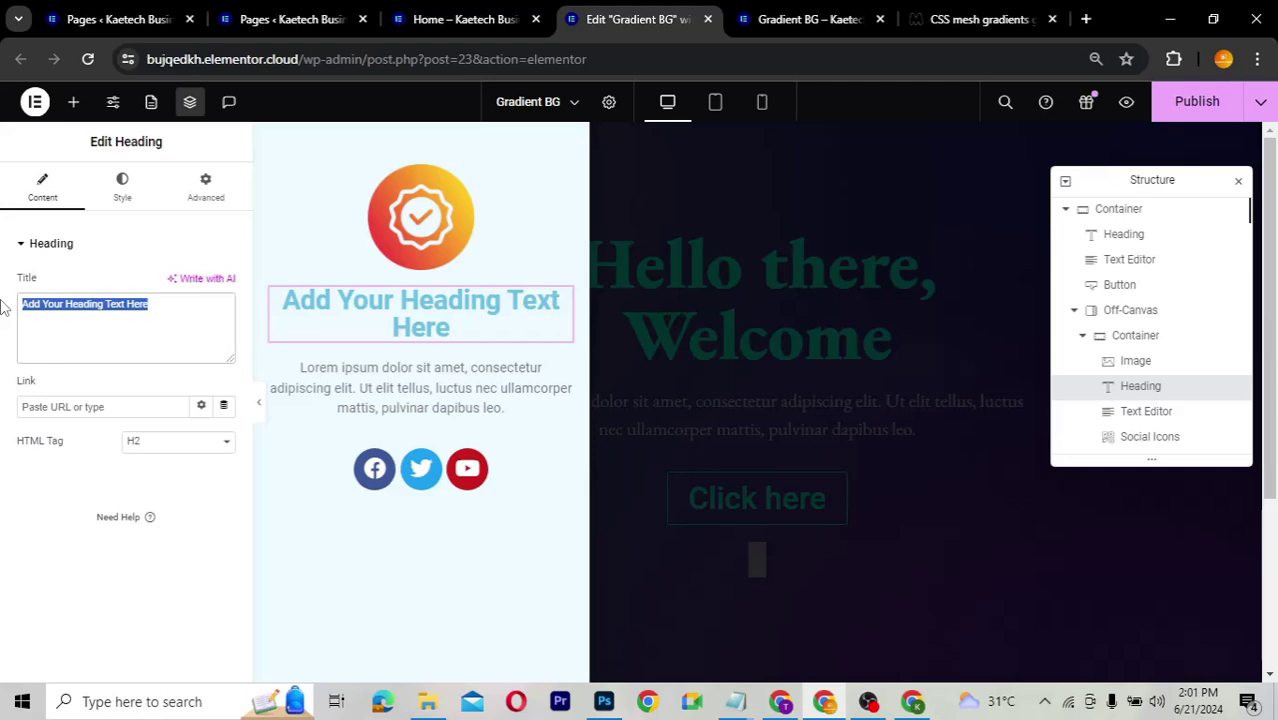
text(Social Media)
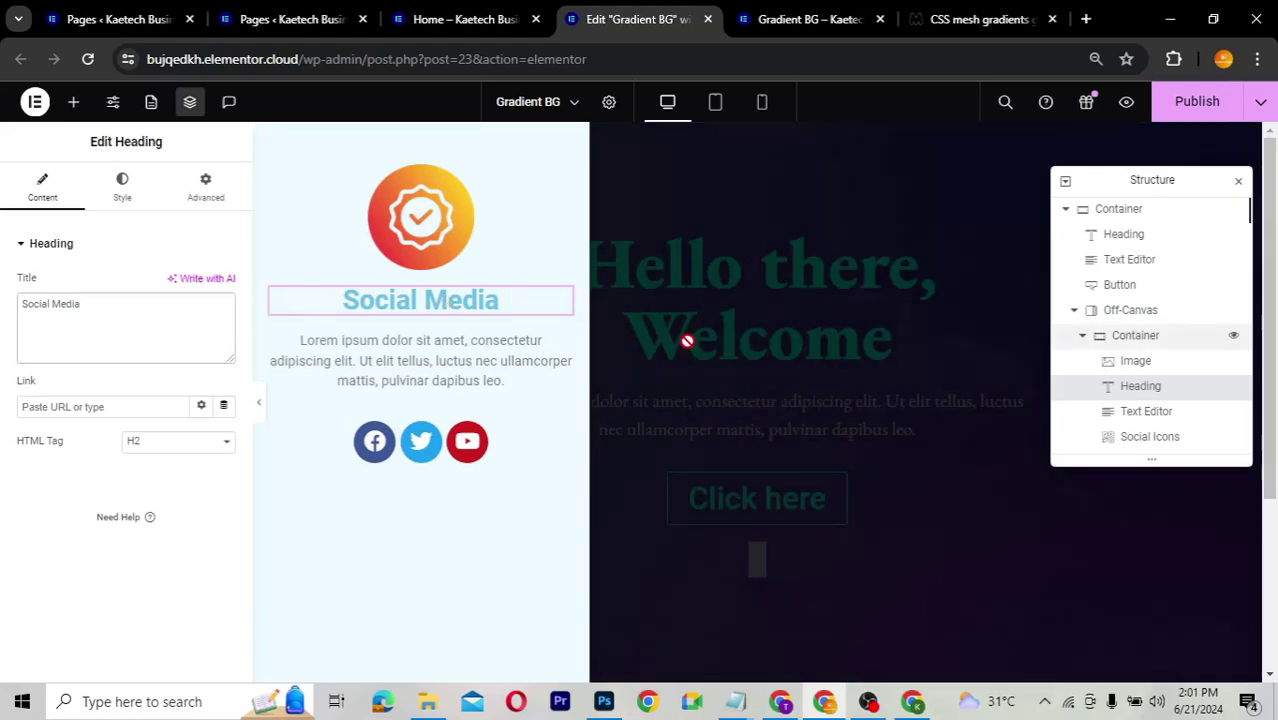
key(ctrl+z)
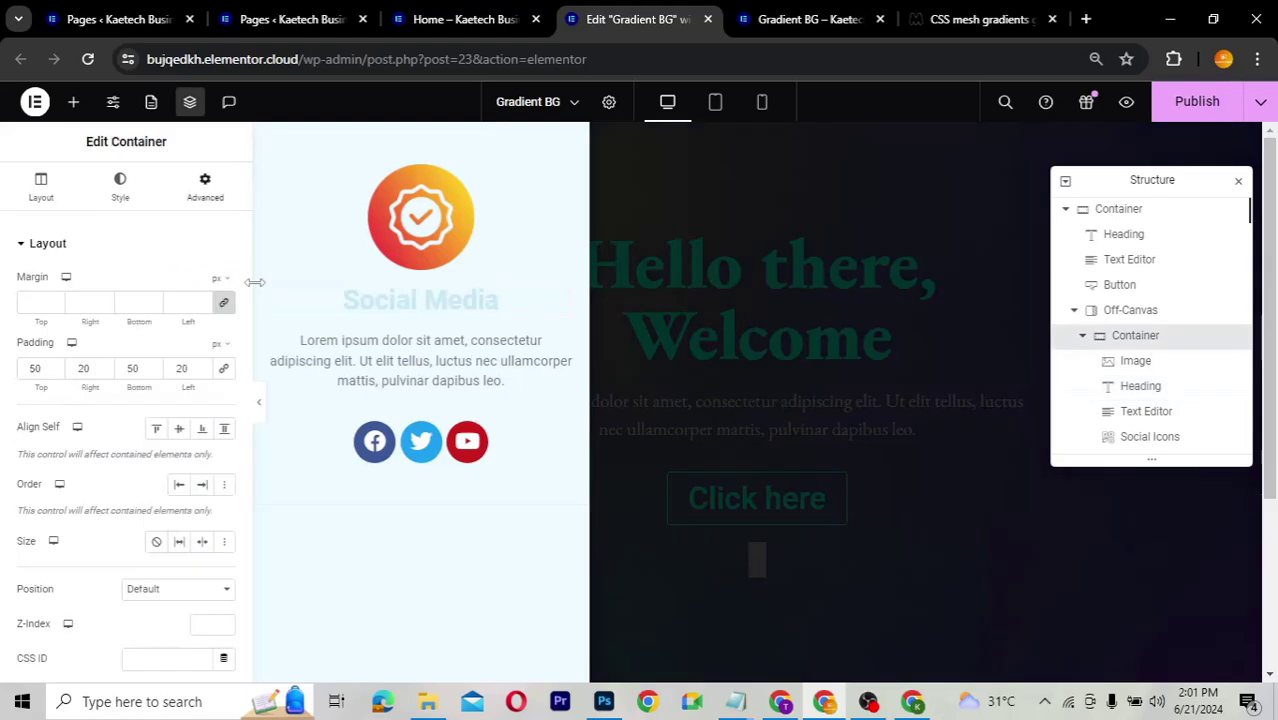
click(41, 190)
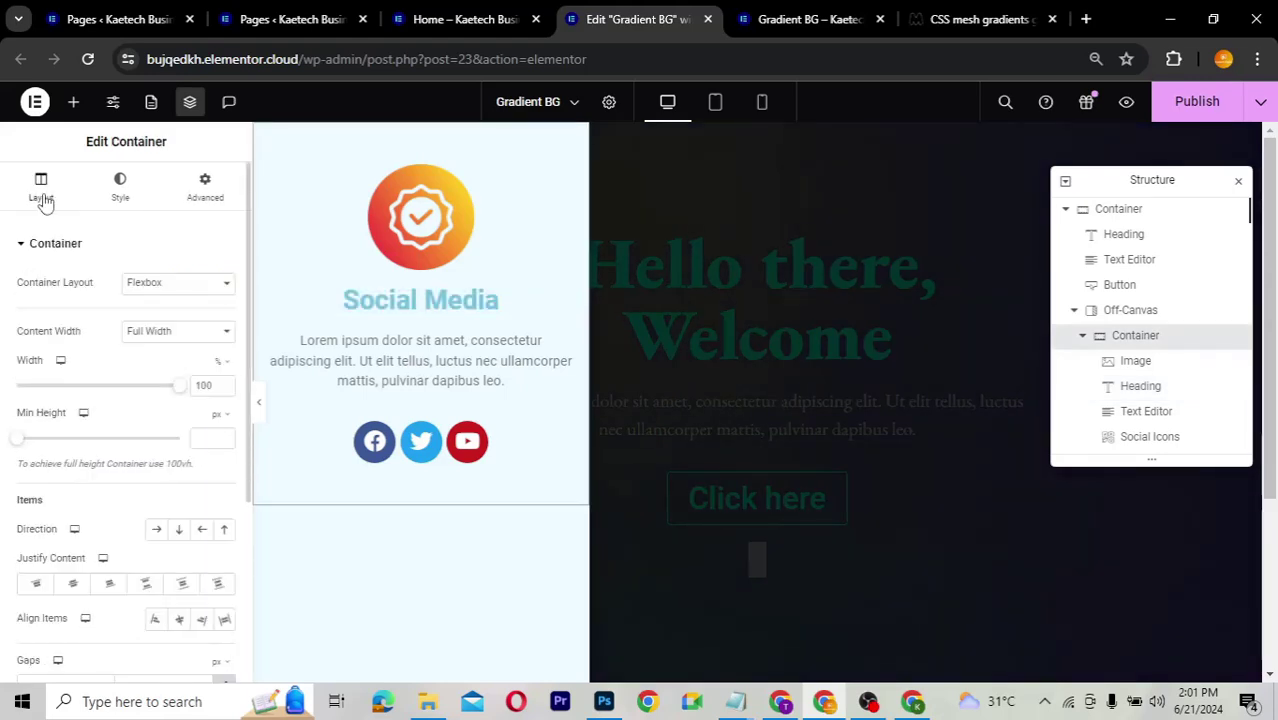
- Set the container's Justify Content and Align Items both to Center
click(76, 588)
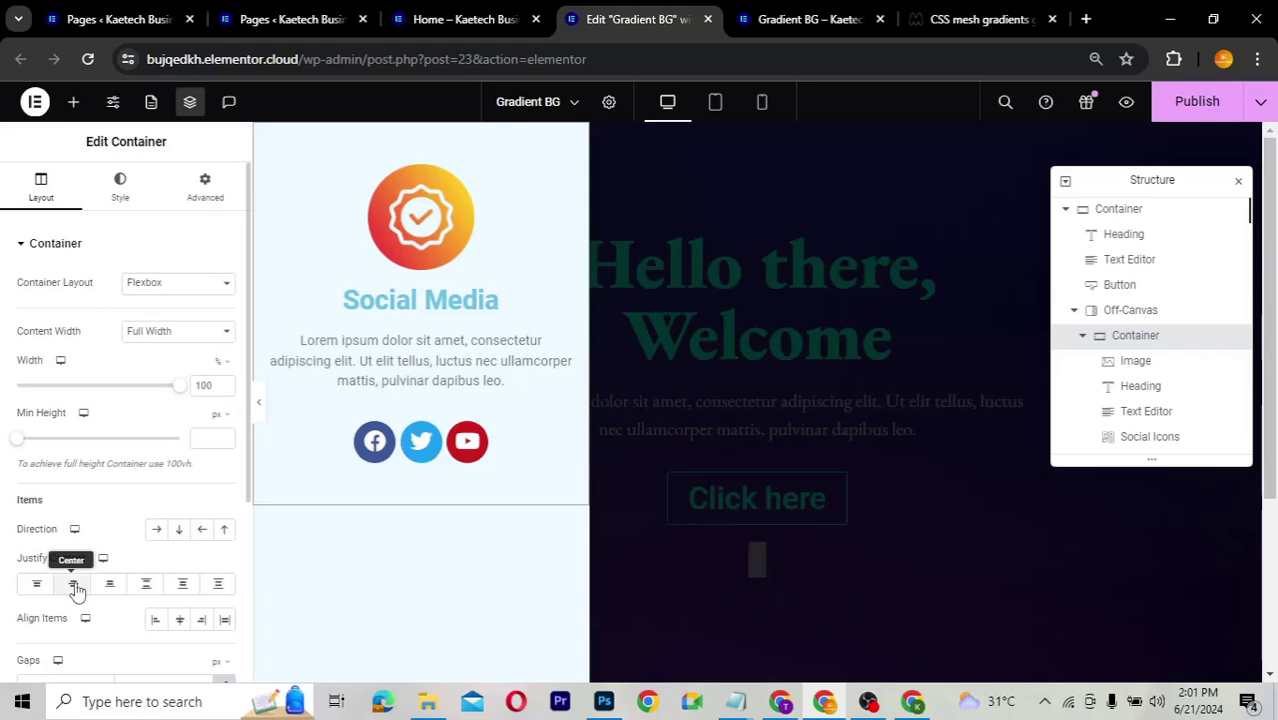
click(180, 621)
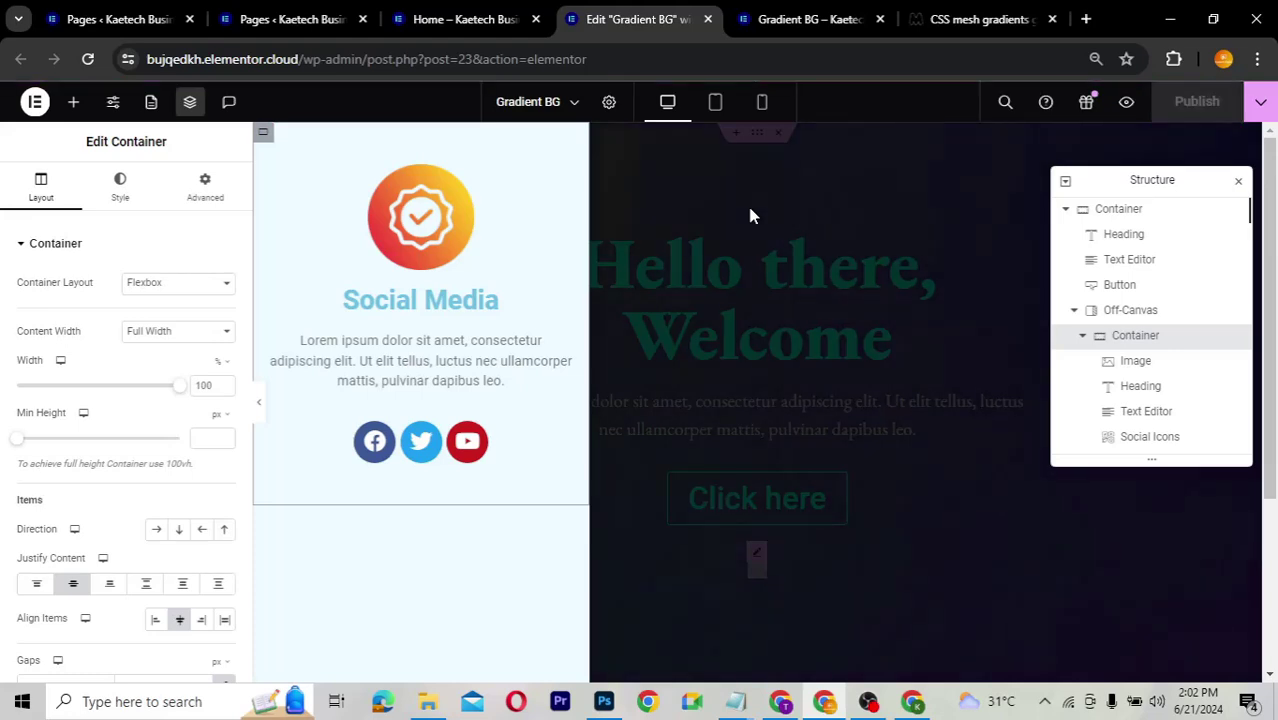
- Select the Off-Canvas element and toggle its editing preview off and back on
click(1130, 314)
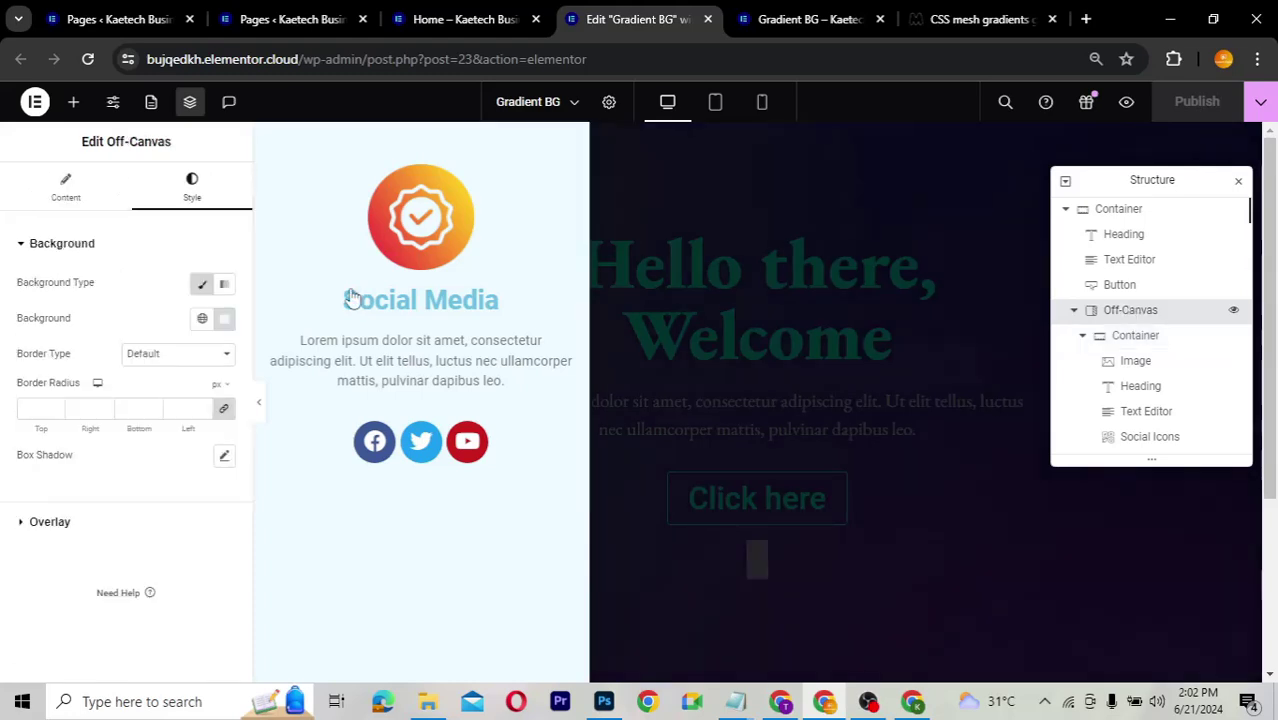
click(63, 190)
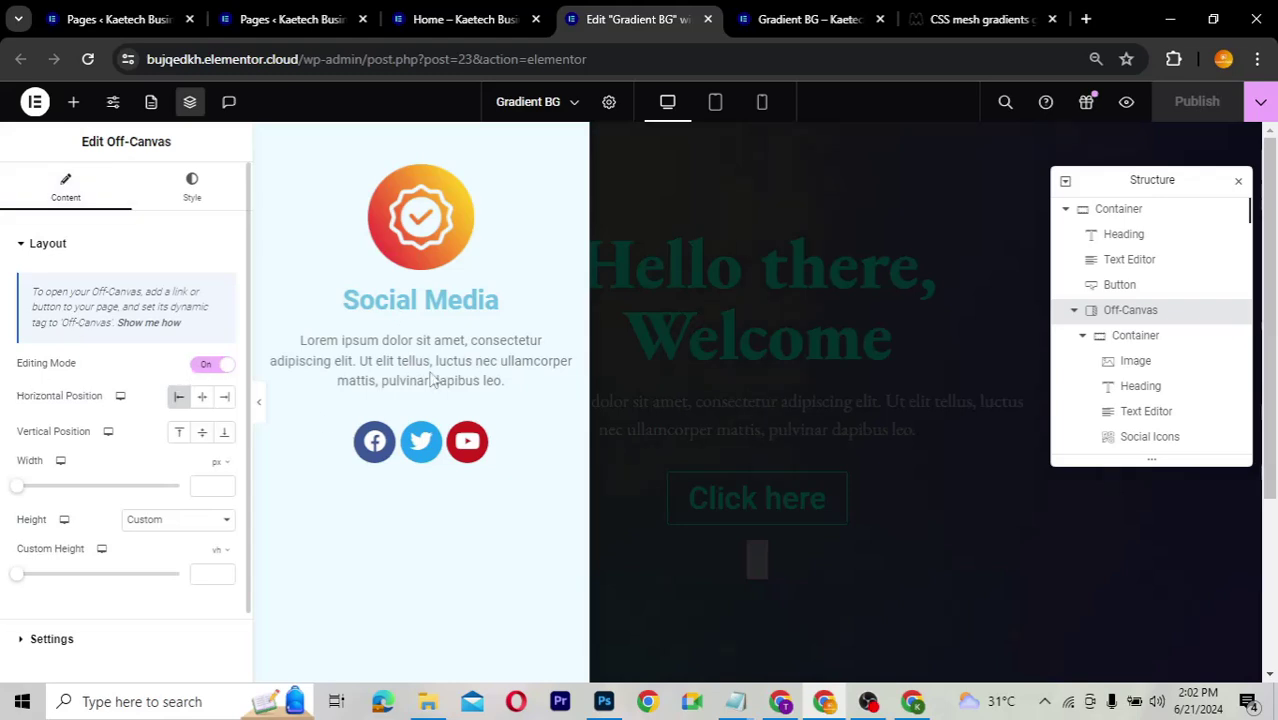
click(205, 368)
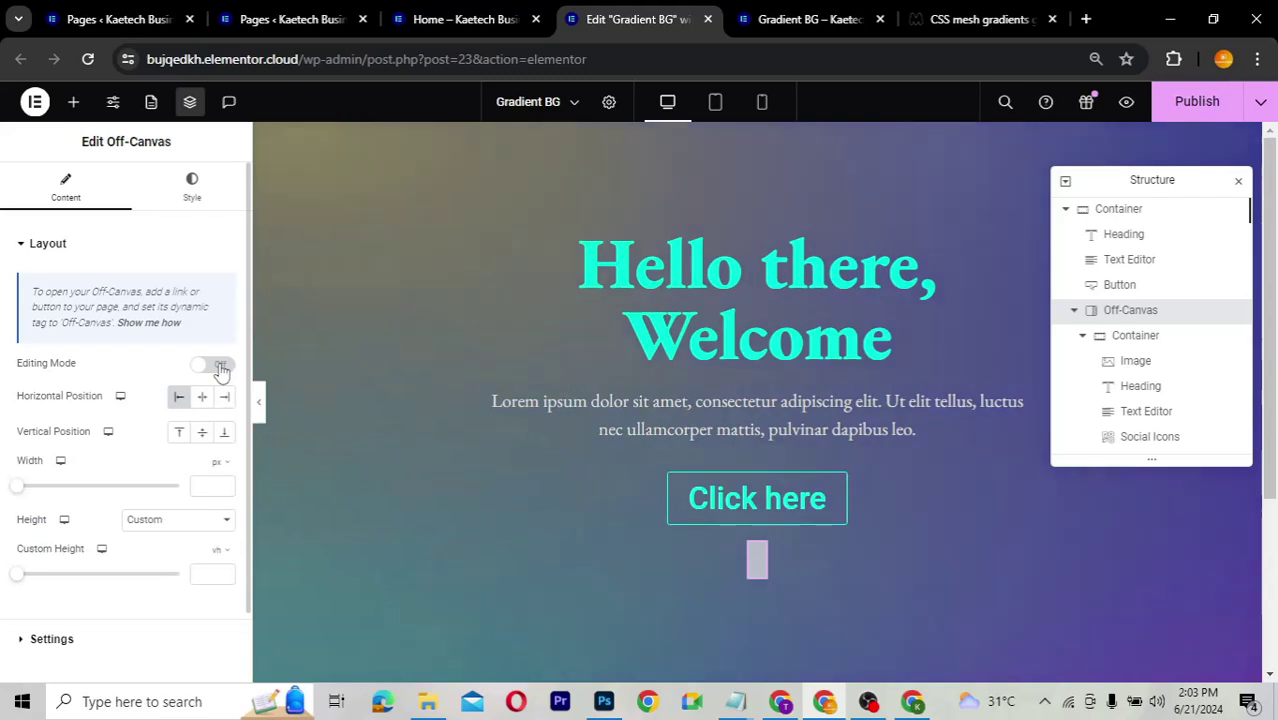
click(220, 367)
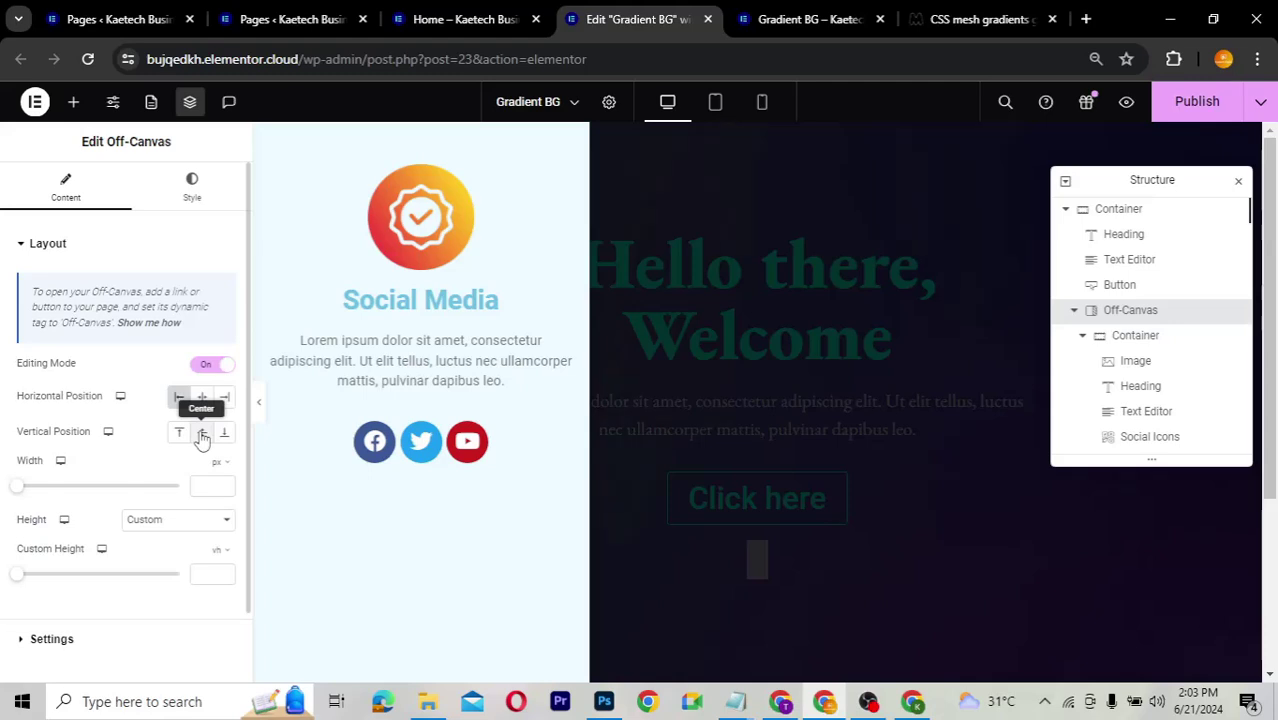
- Make the off-canvas panel 372 px wide, anchored to the left edge
click(202, 433)
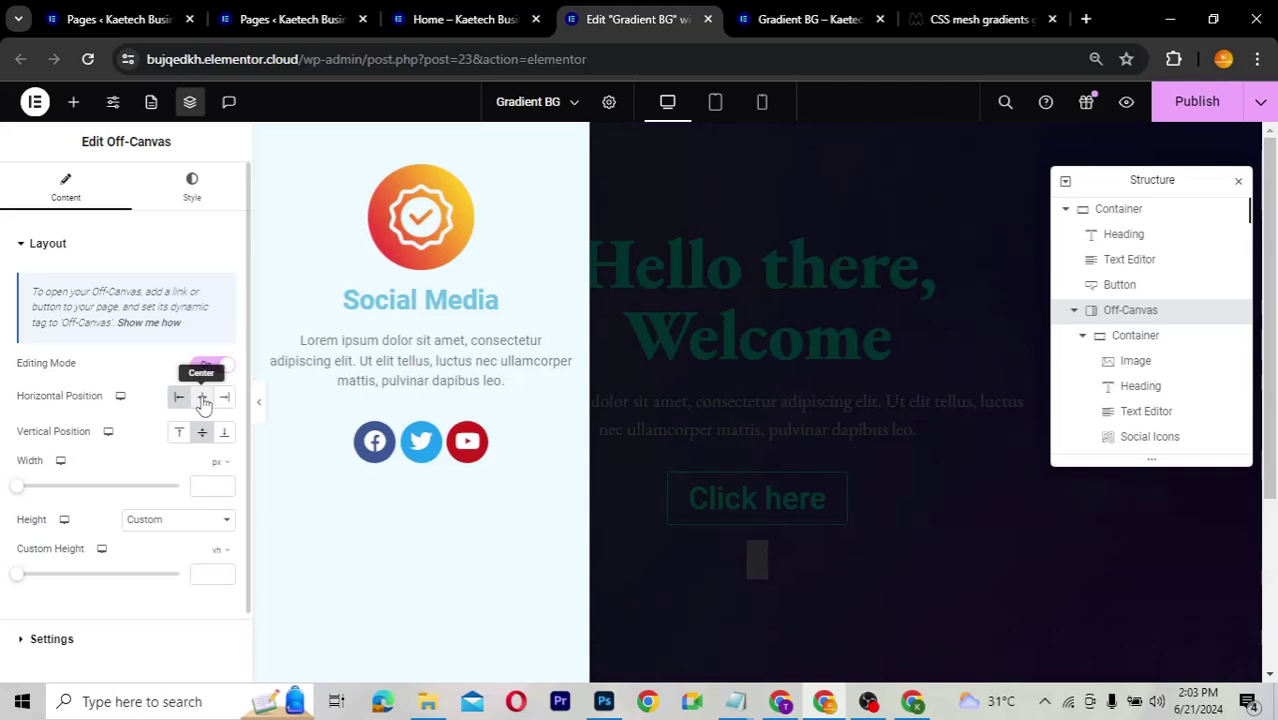
click(203, 400)
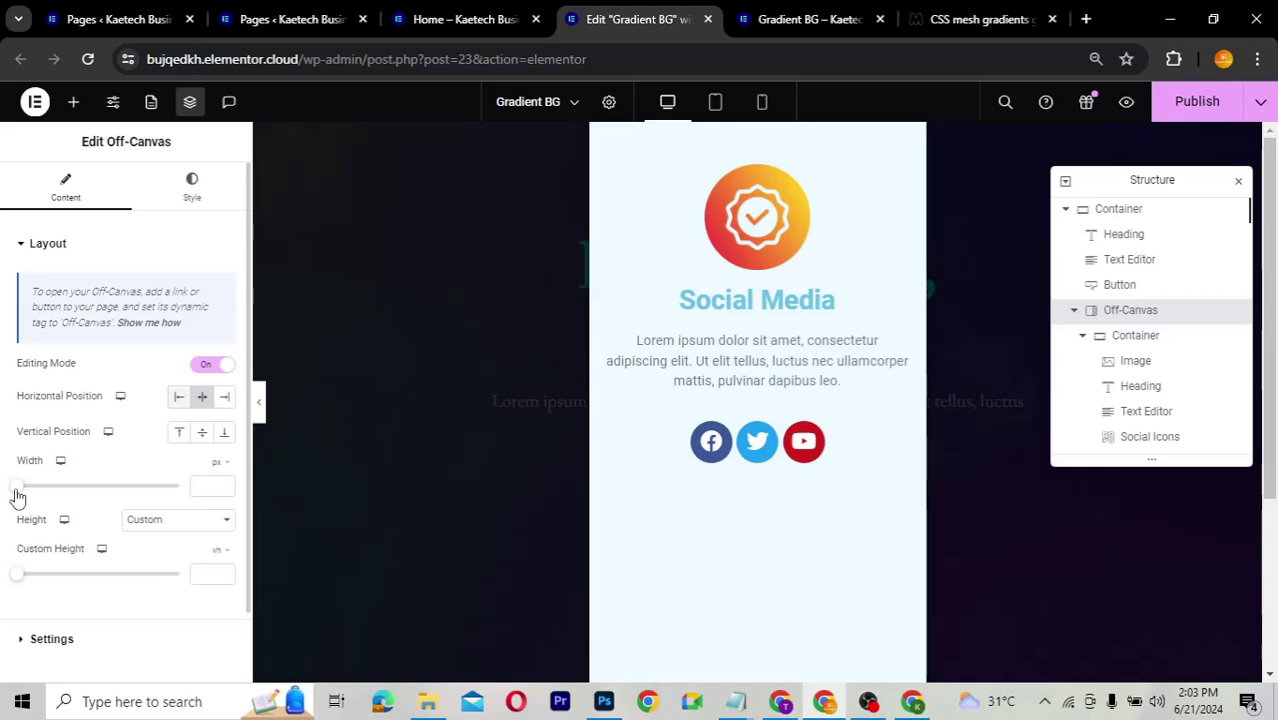
drag(17, 488, 134, 486)
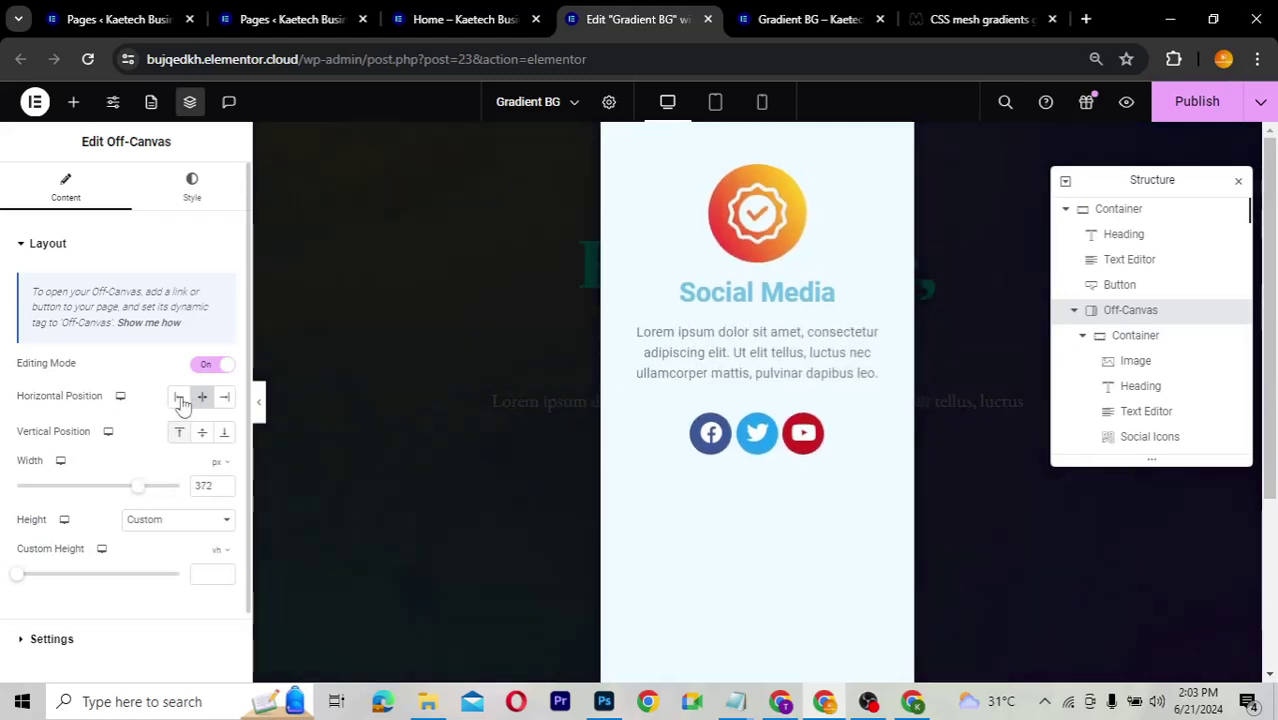
click(181, 399)
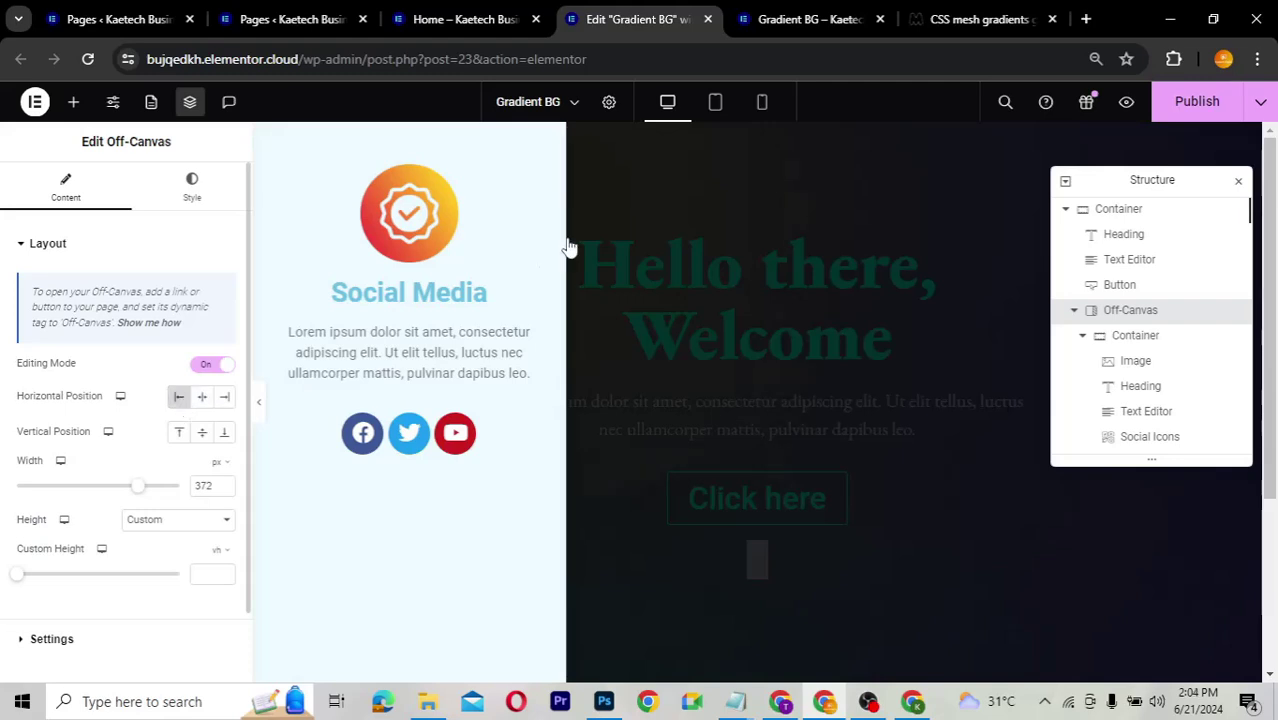
click(762, 104)
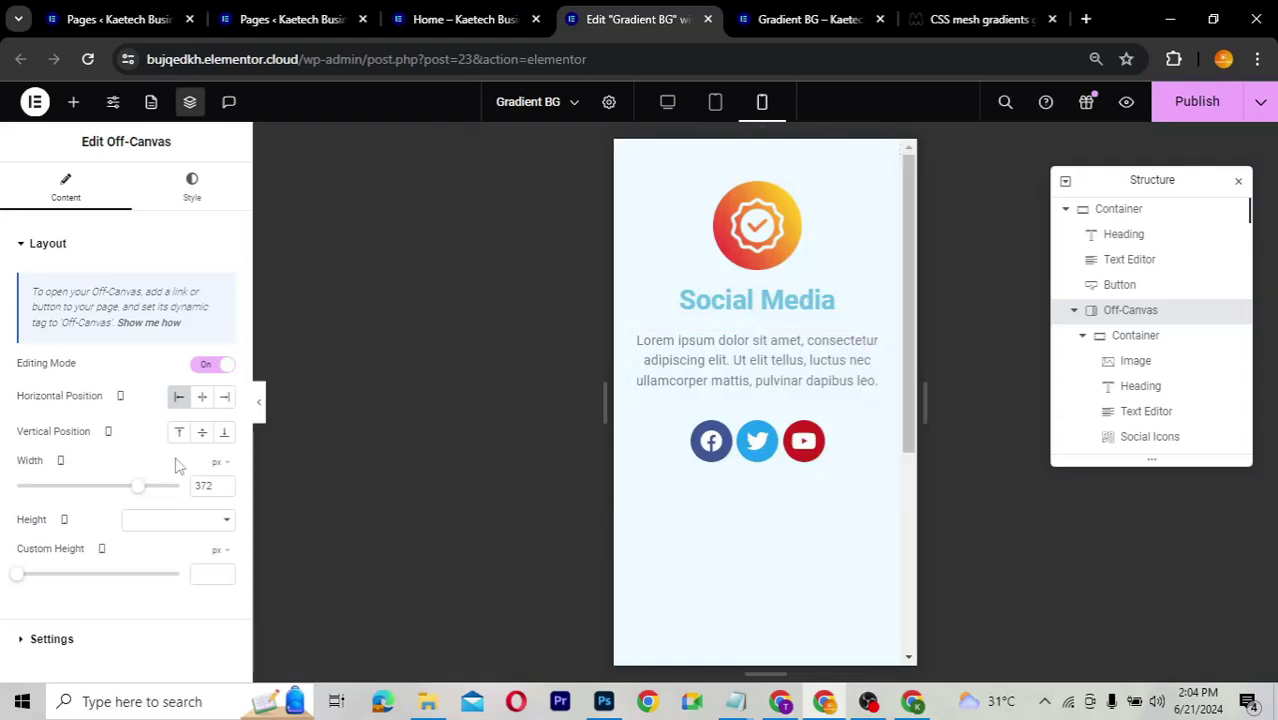
- Narrow the panel to 253 px on mobile, then return to desktop with editing mode off
drag(141, 492, 98, 491)
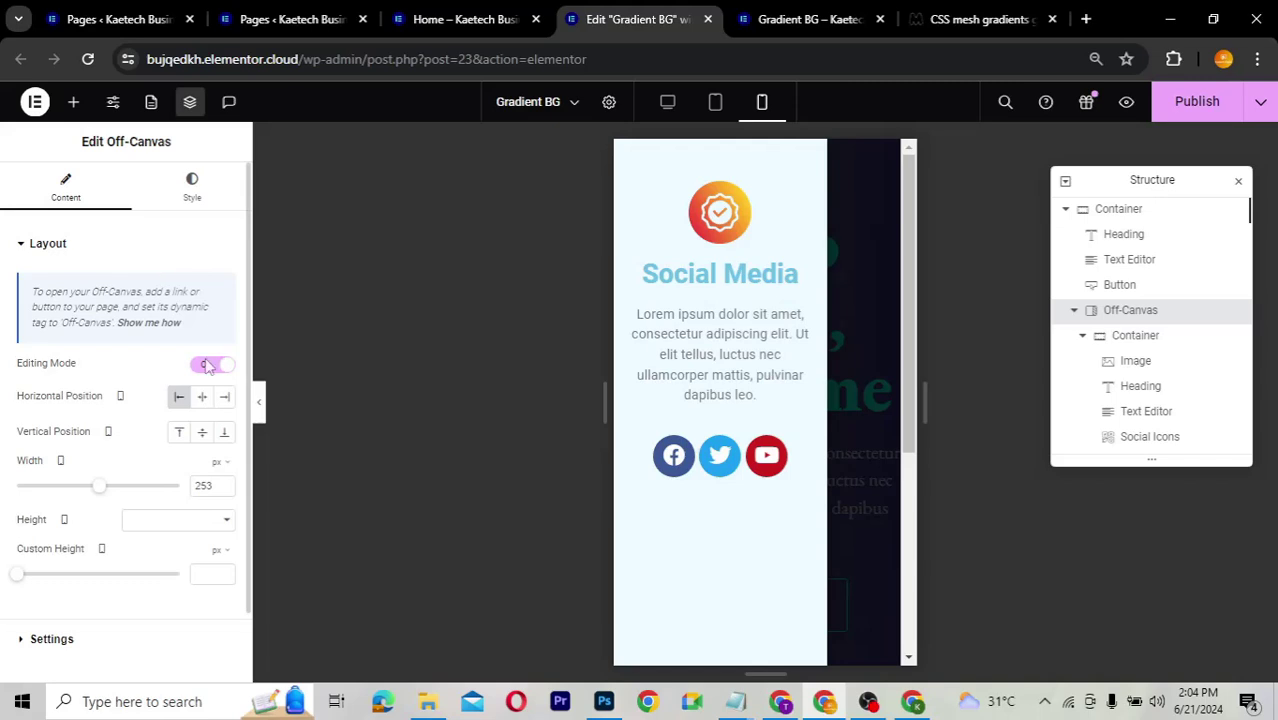
click(667, 103)
click(204, 367)
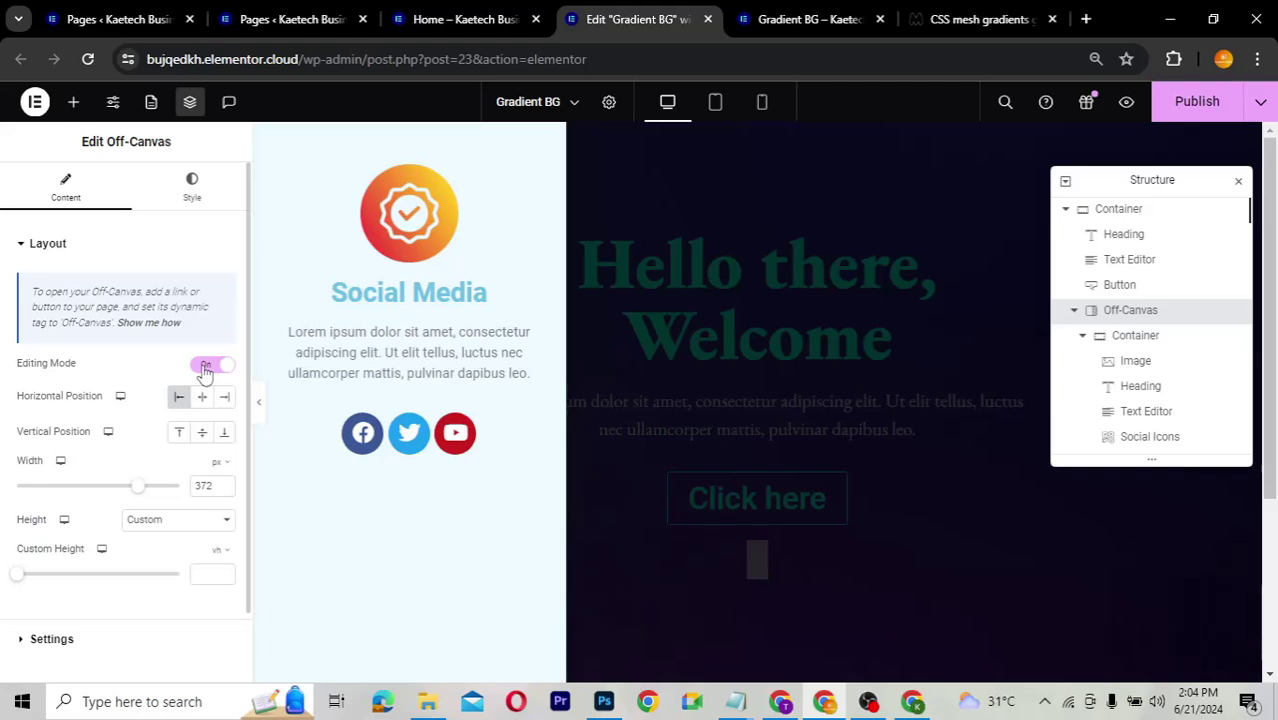
click(205, 366)
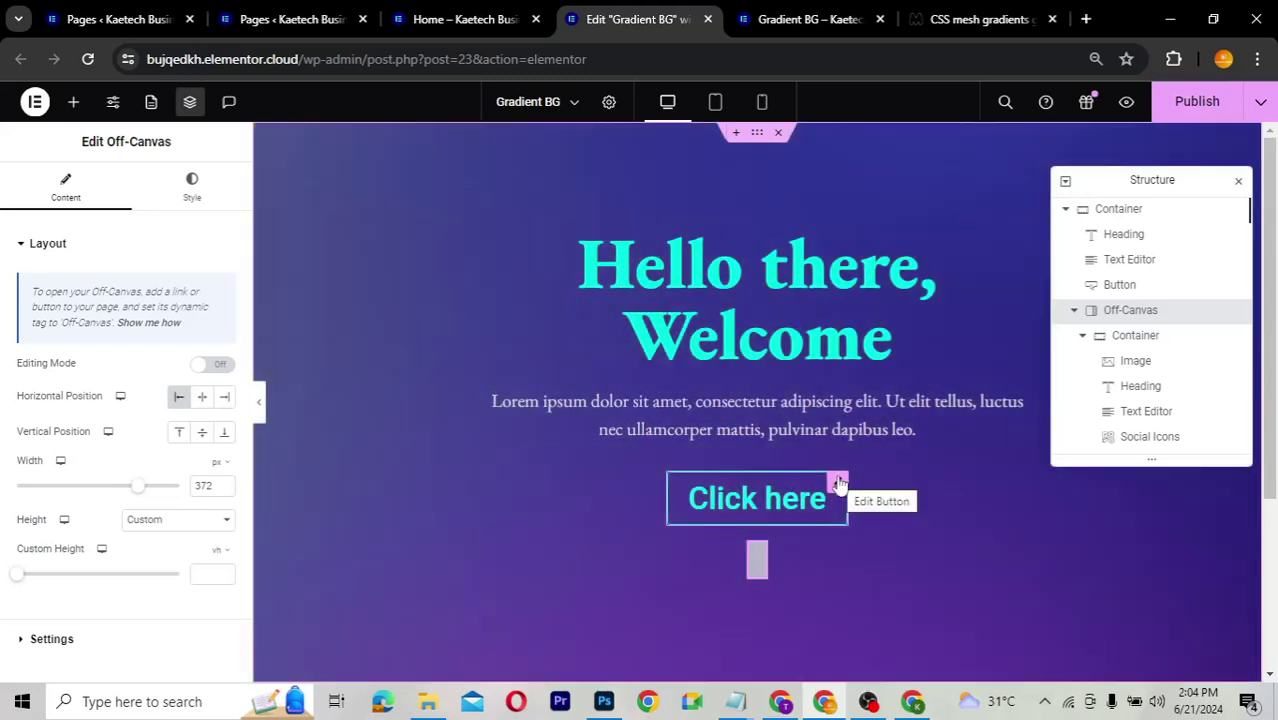
- Set the Click here button's link to the Off-Canvas dynamic tag
click(838, 485)
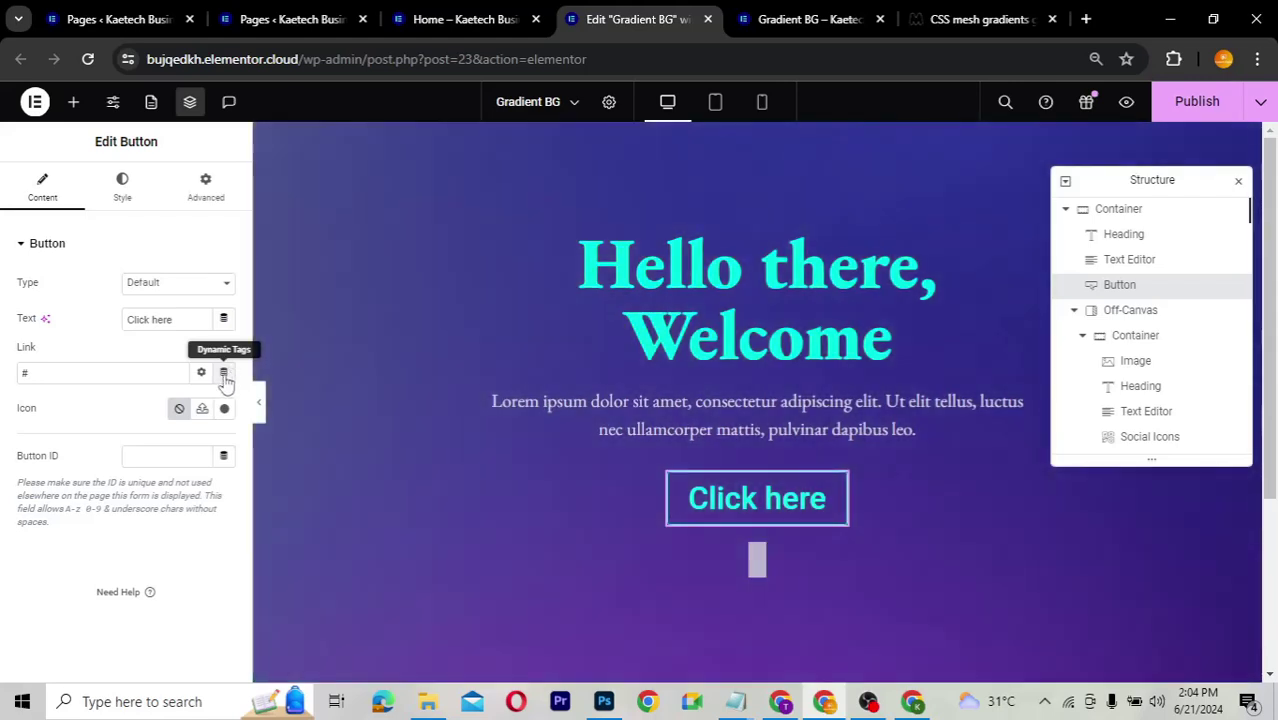
click(223, 372)
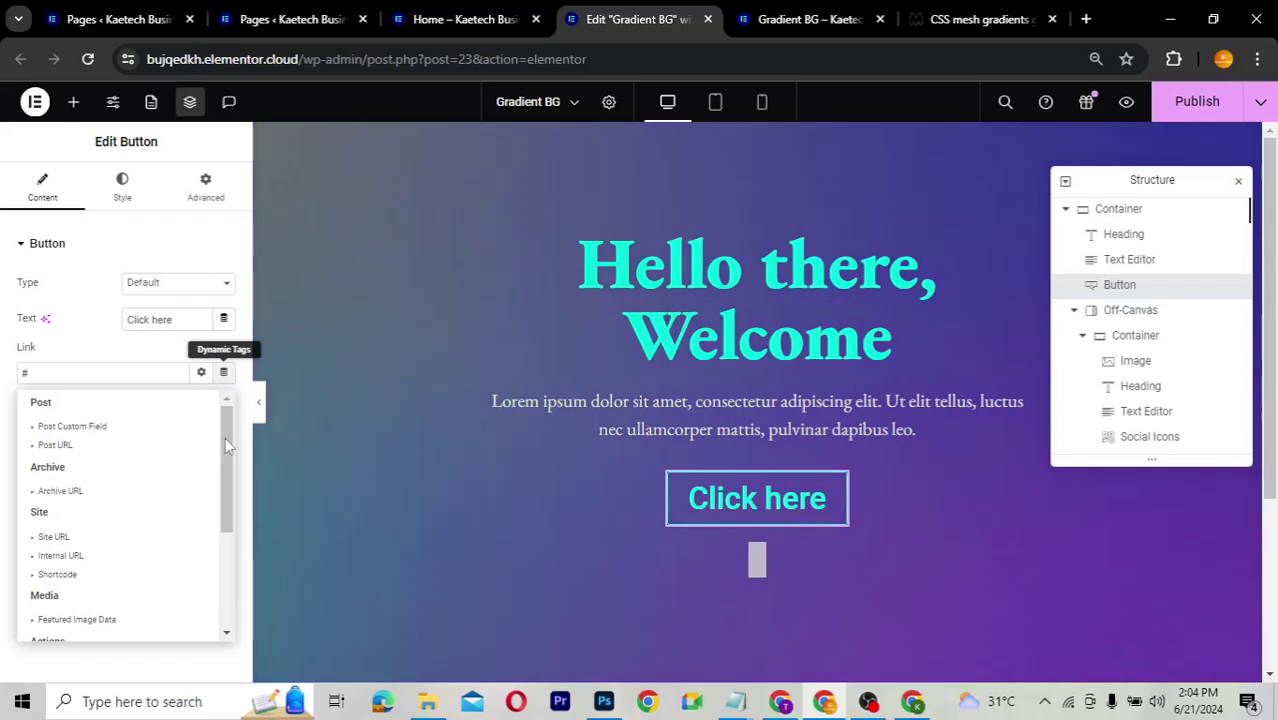
scroll(190, 542, down, 3)
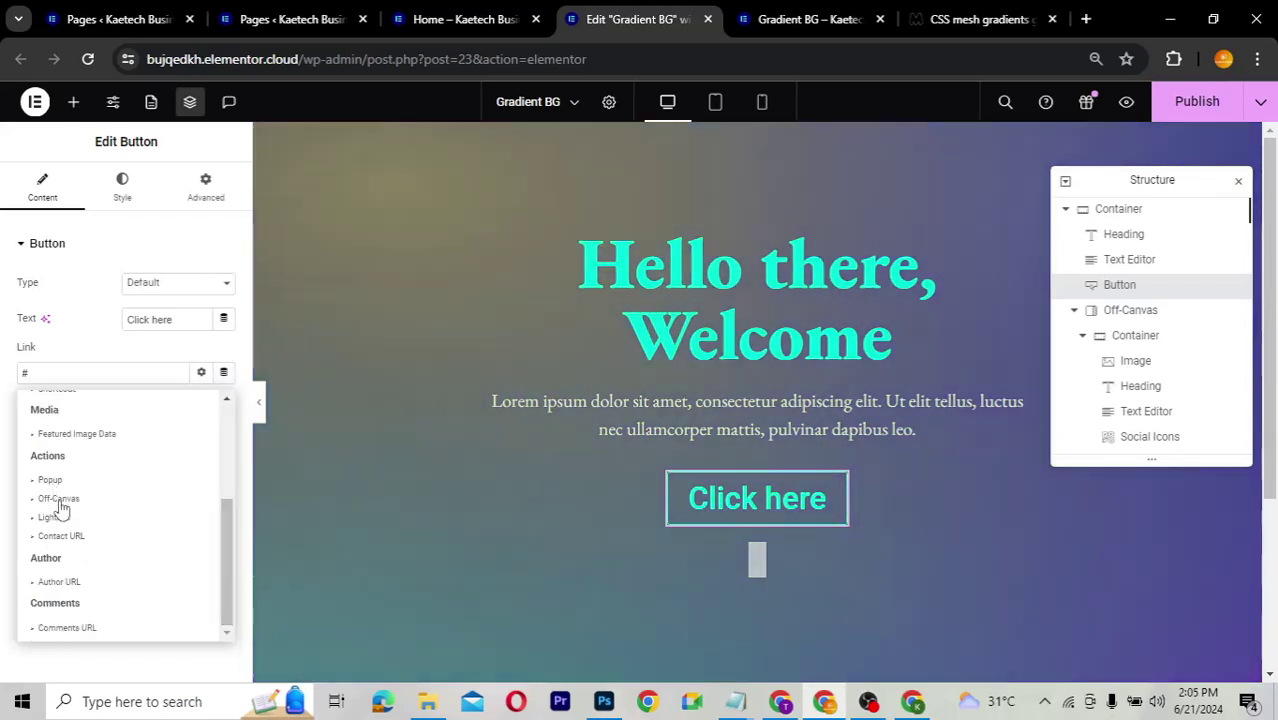
click(58, 498)
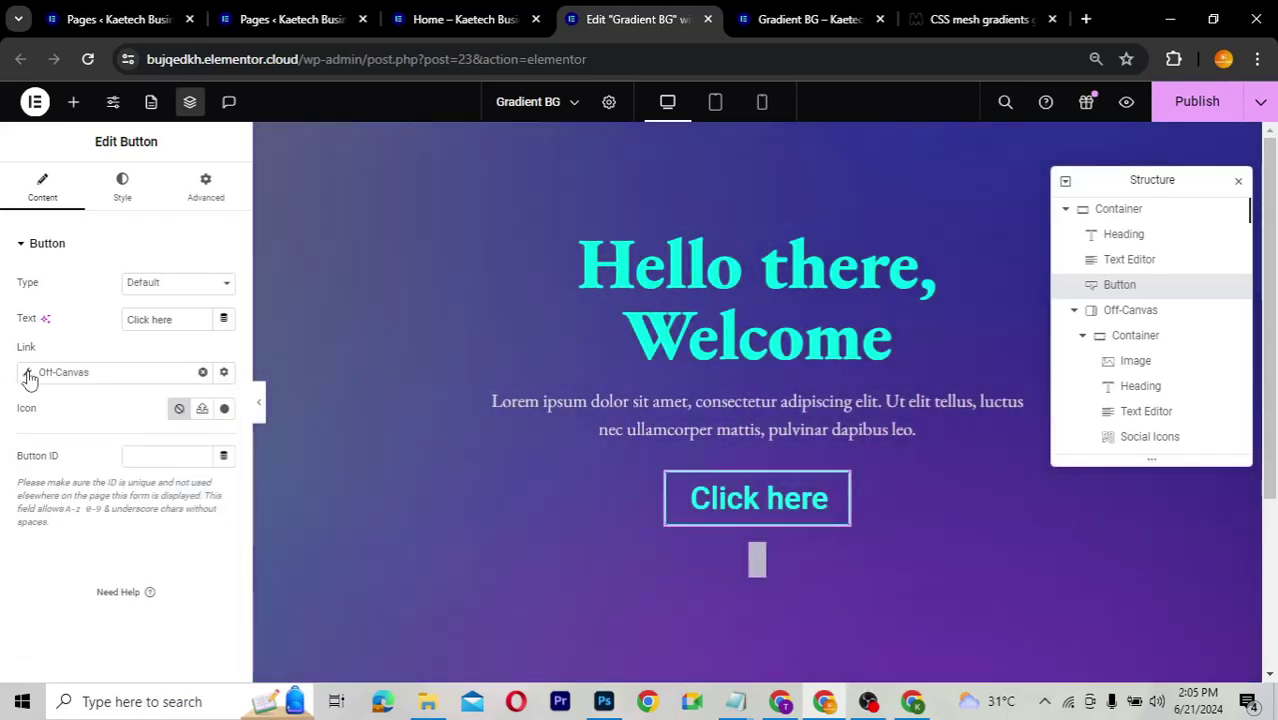
- Choose Off-Canvas 1 as the panel to open, then publish the page
click(28, 374)
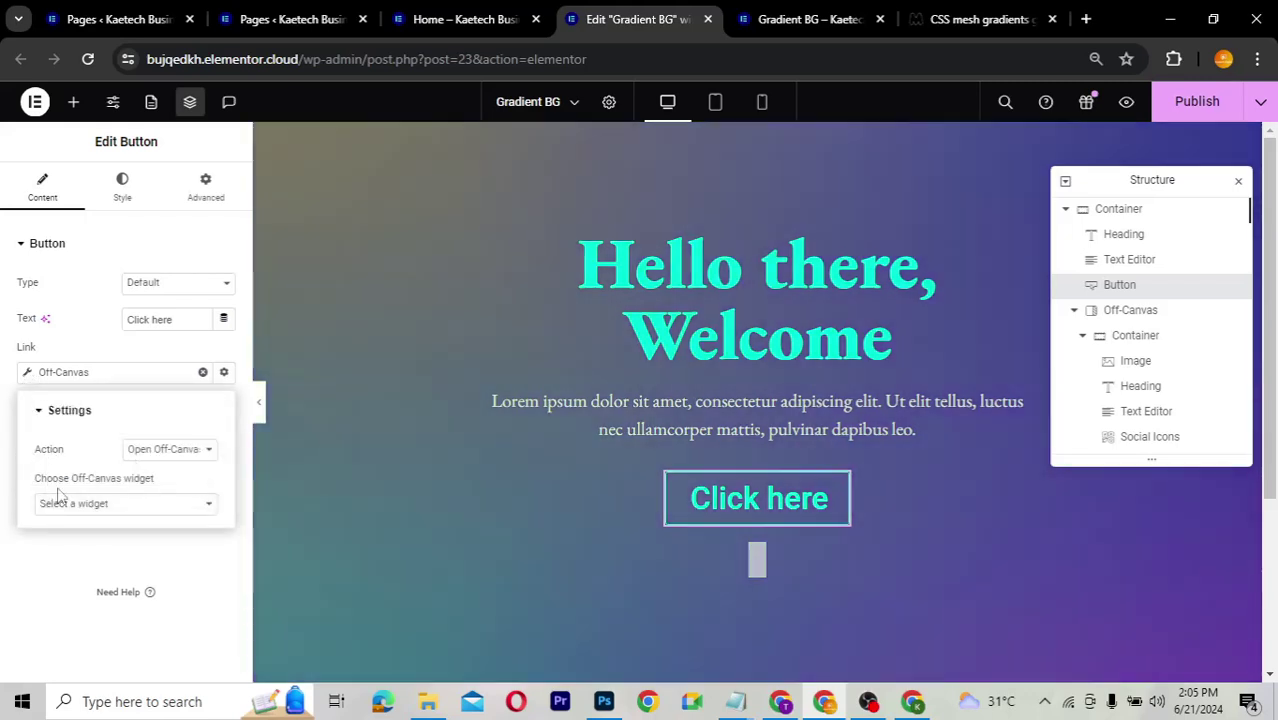
click(95, 510)
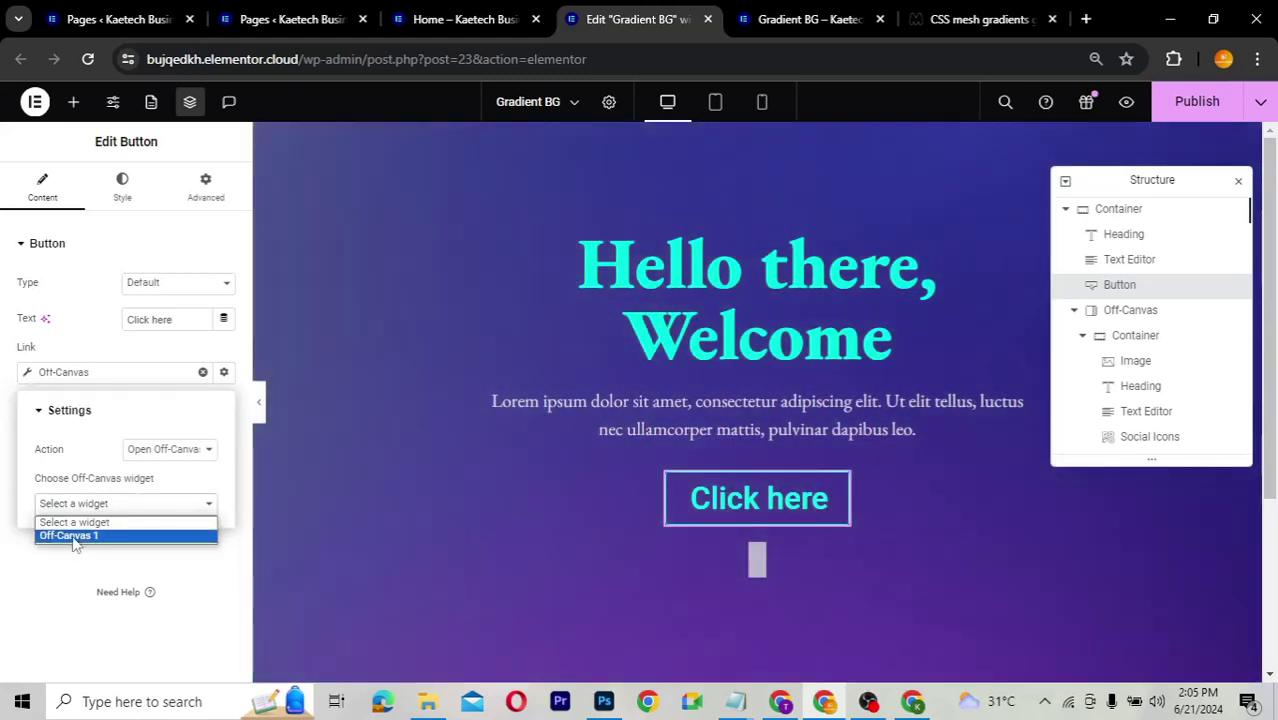
click(72, 538)
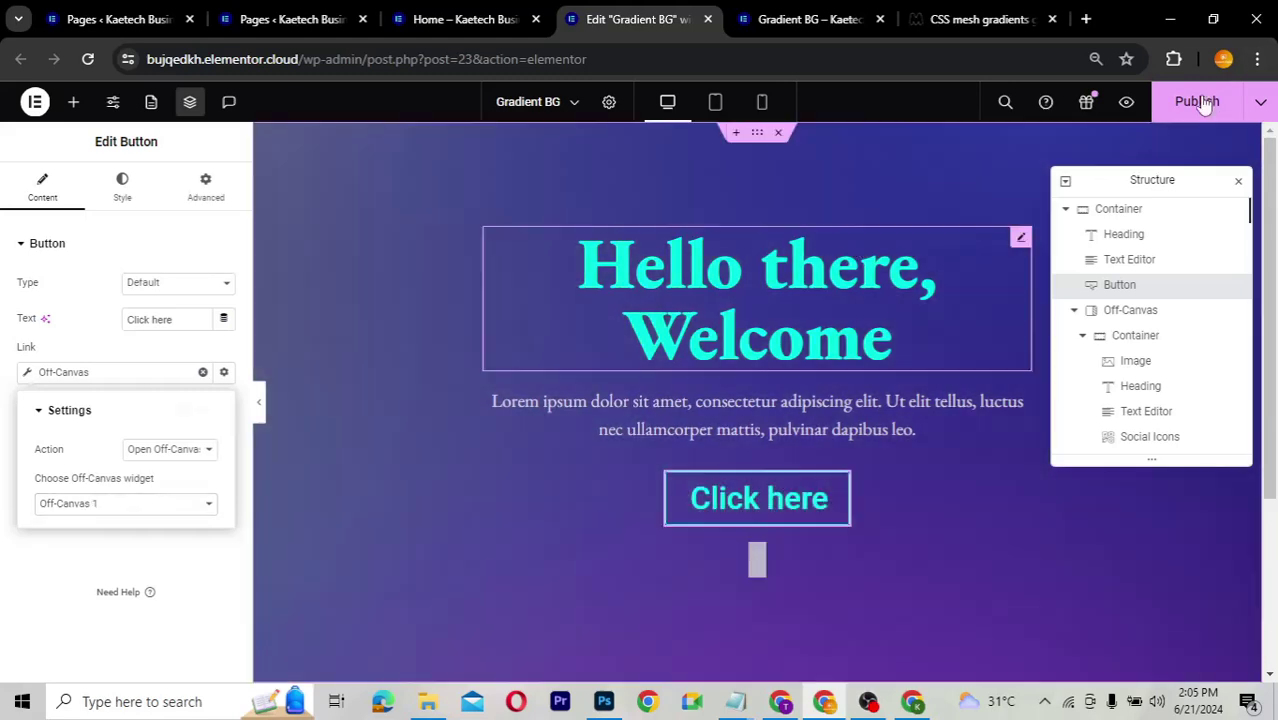
click(1201, 102)
click(1202, 103)
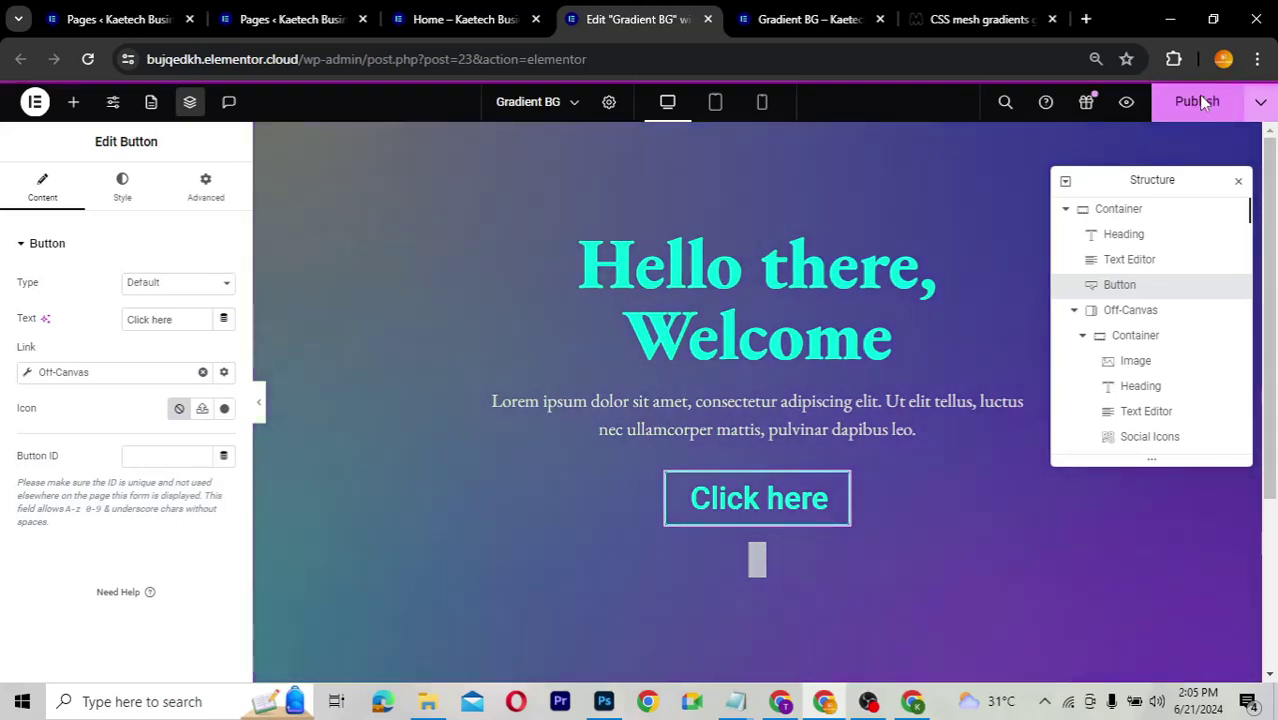
- Reload the live Gradient BG tab and test the Click here button's Social Media panel
click(822, 19)
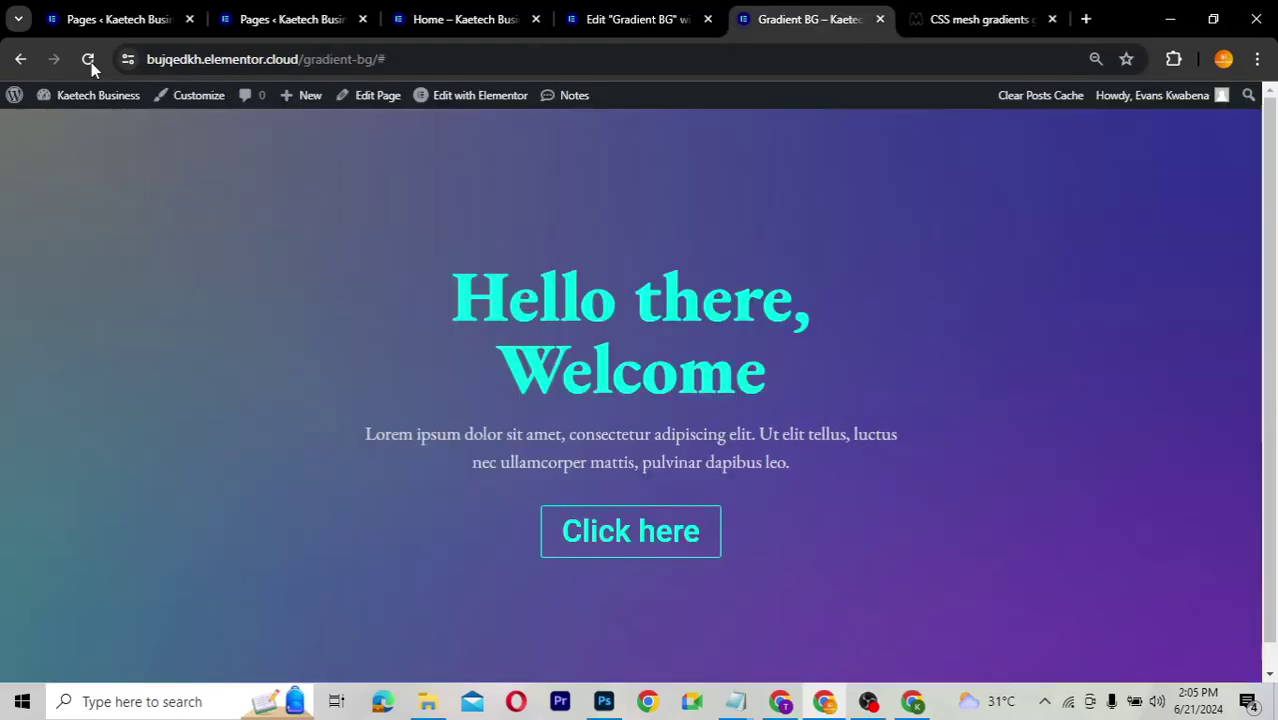
key(F5)
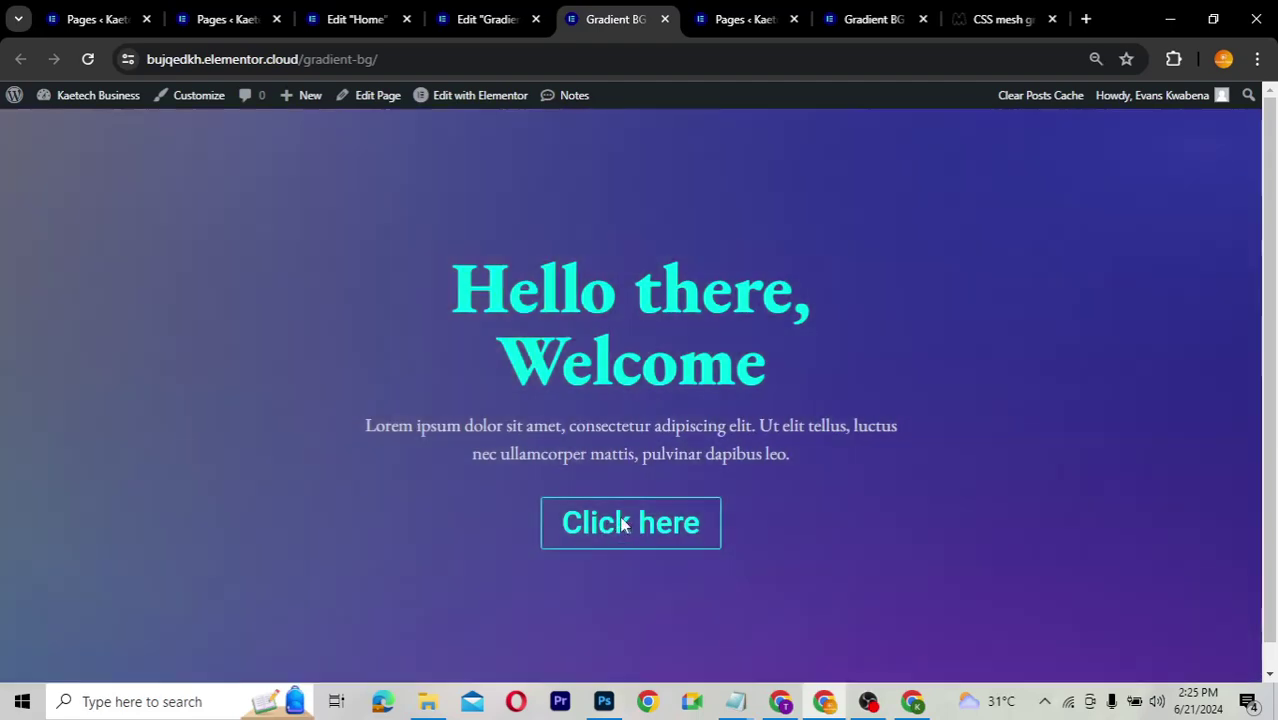
click(622, 524)
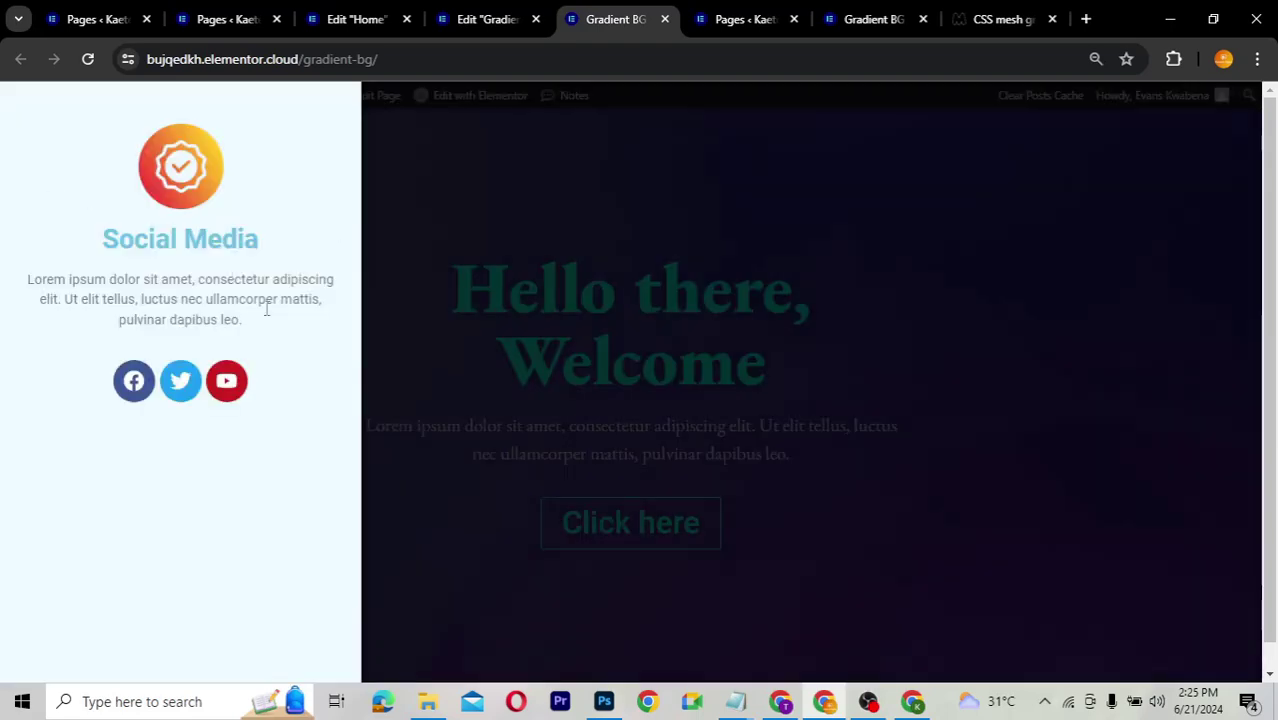